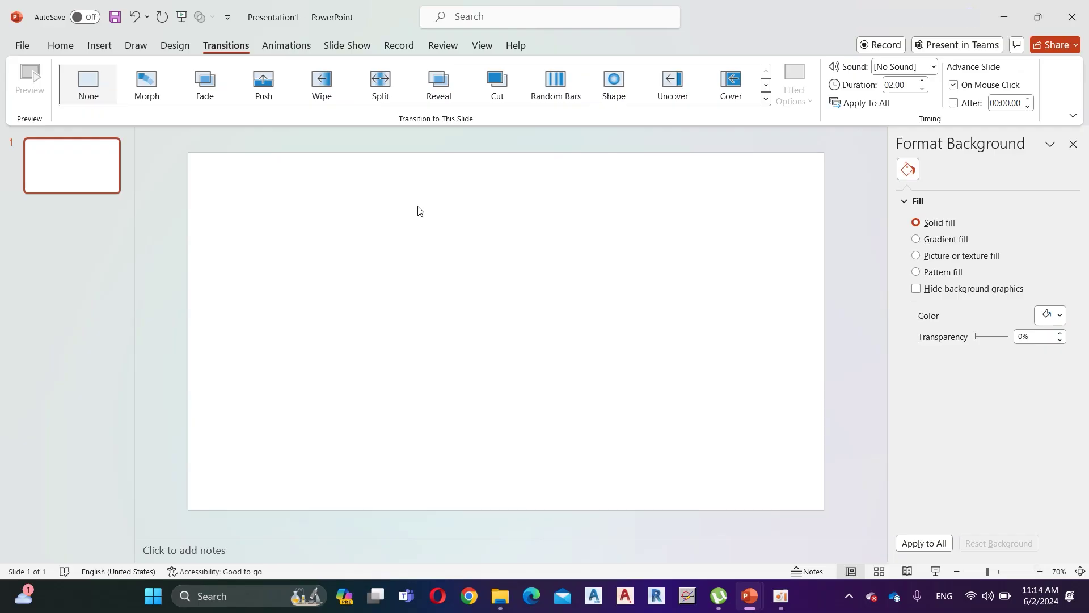
Fill slide 1's background with the Statue of Liberty photo as a picture fill.
click(71, 44)
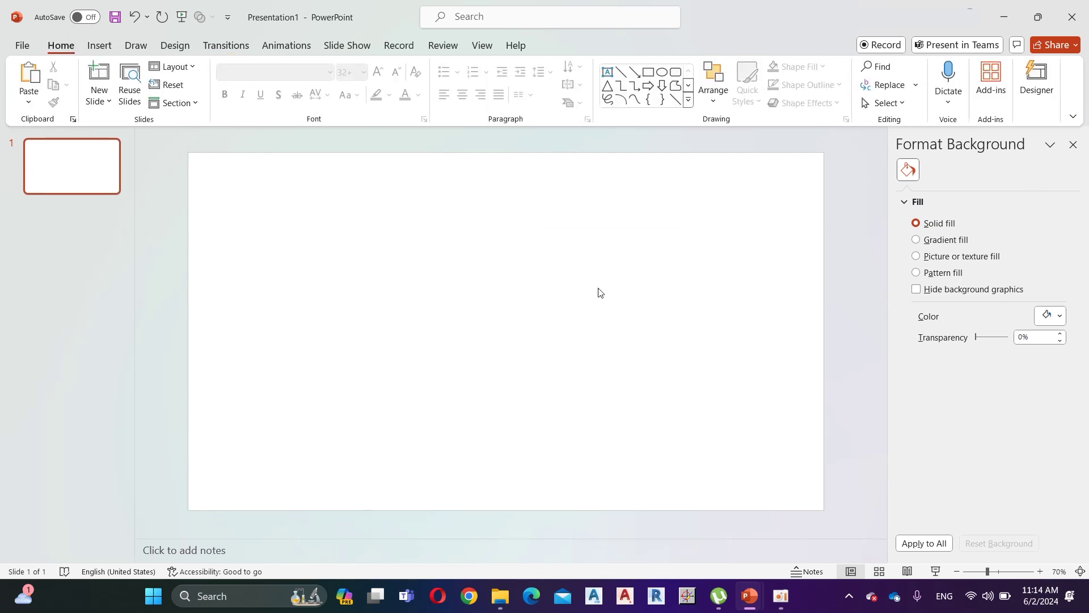
right_click(424, 198)
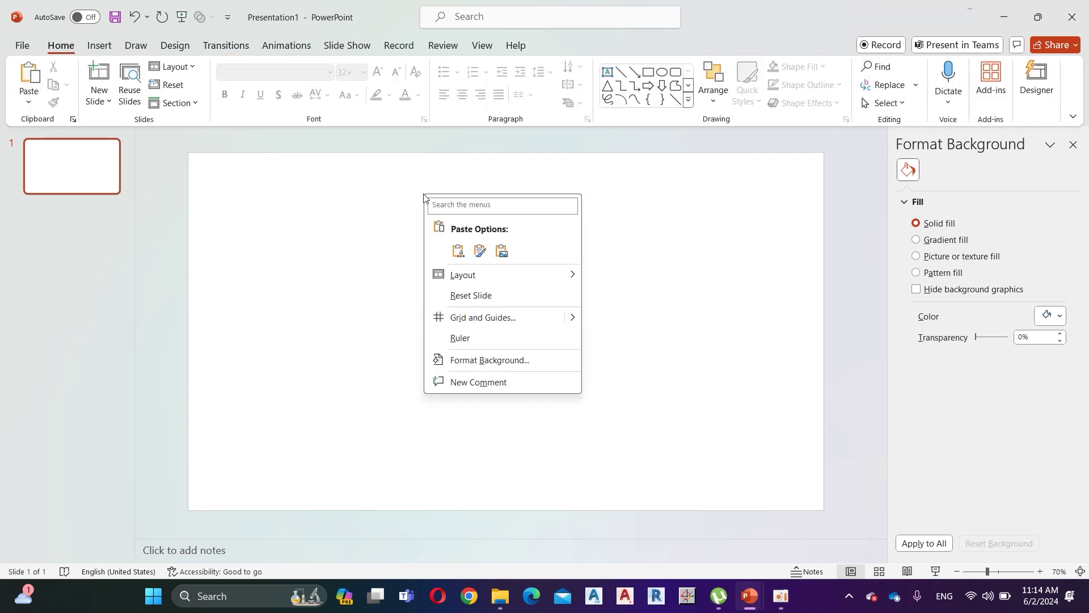
click(526, 360)
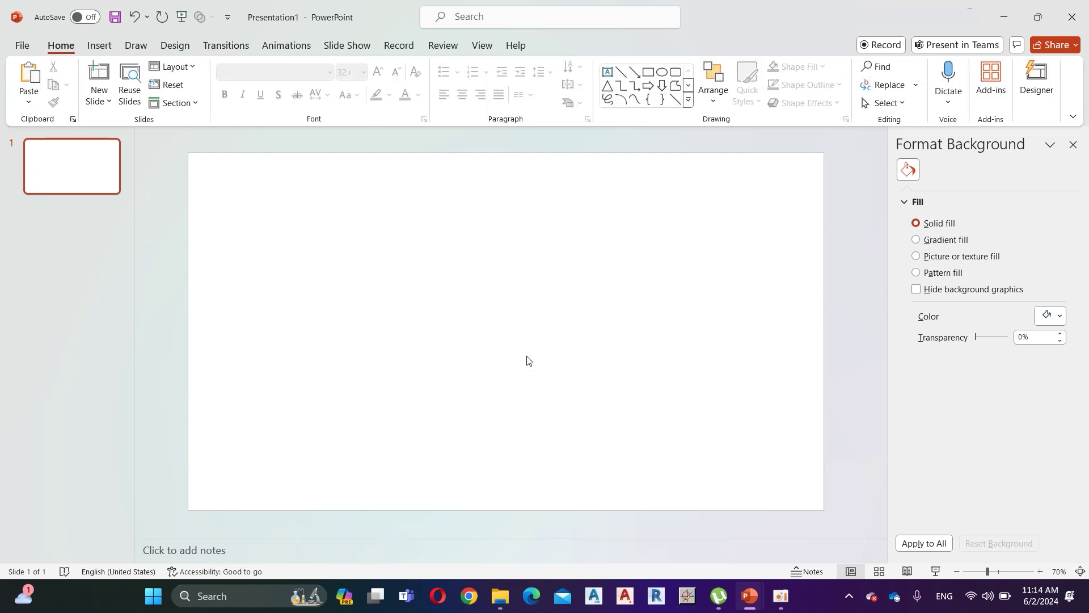
click(924, 258)
click(937, 330)
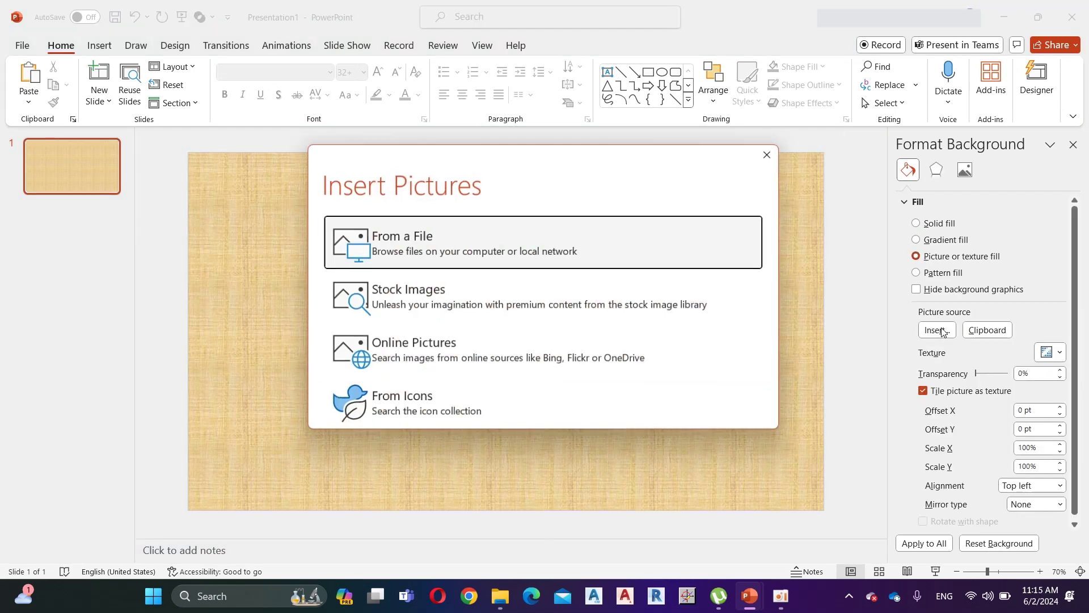
click(629, 234)
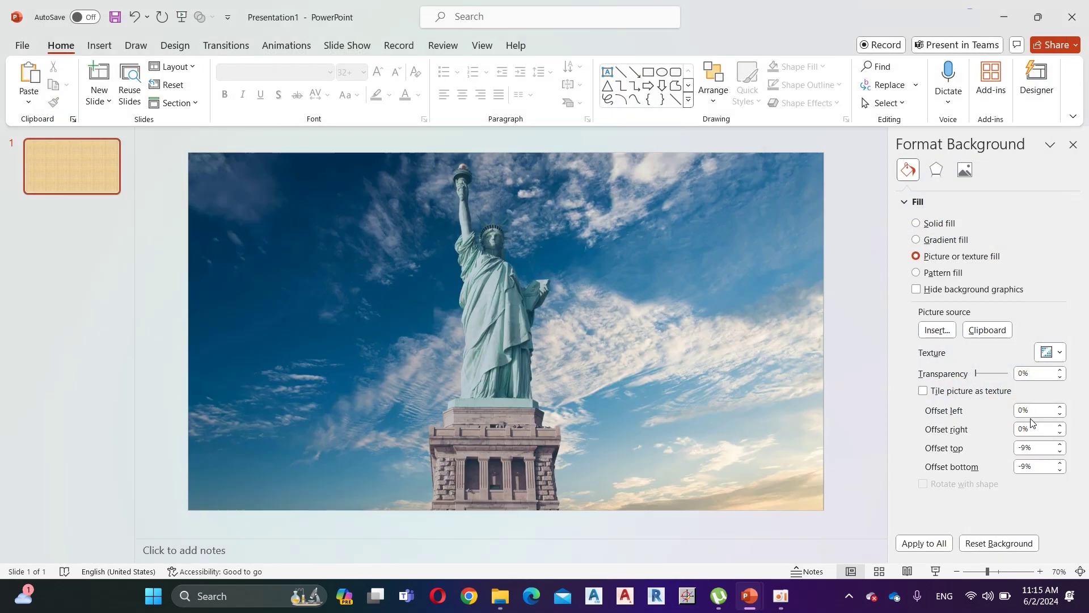
click(101, 46)
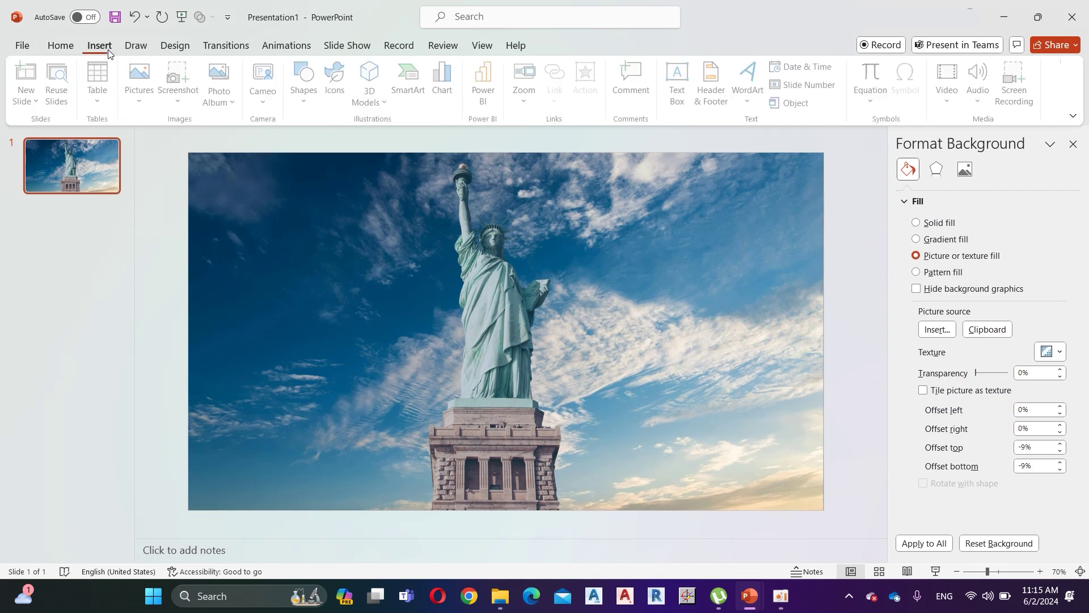
Insert the aerial bay, sunset, Golden Gate, night city and desert photos from the device.
click(142, 84)
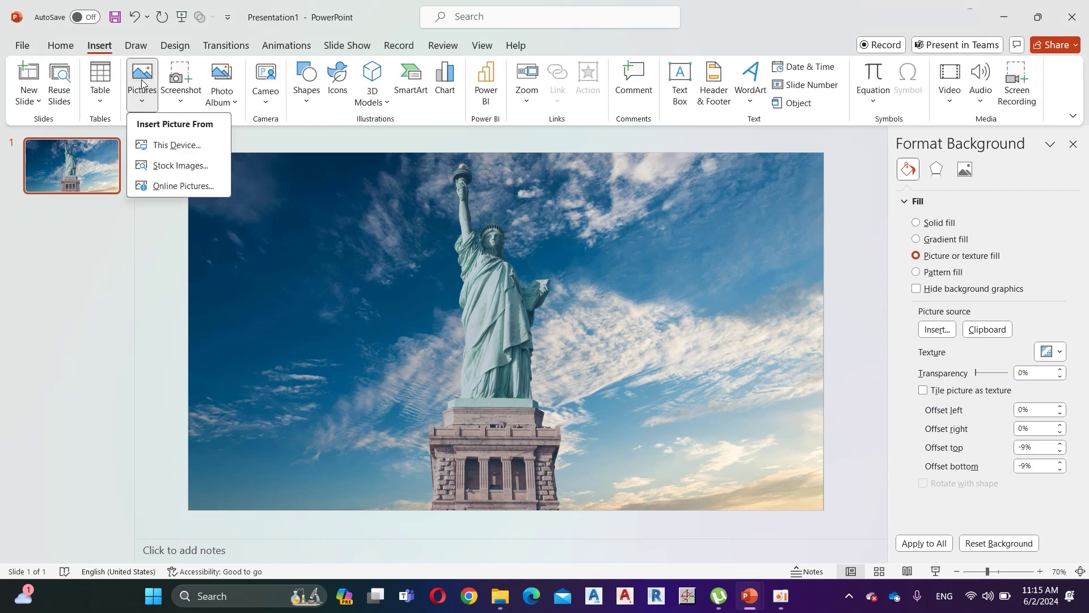
click(175, 146)
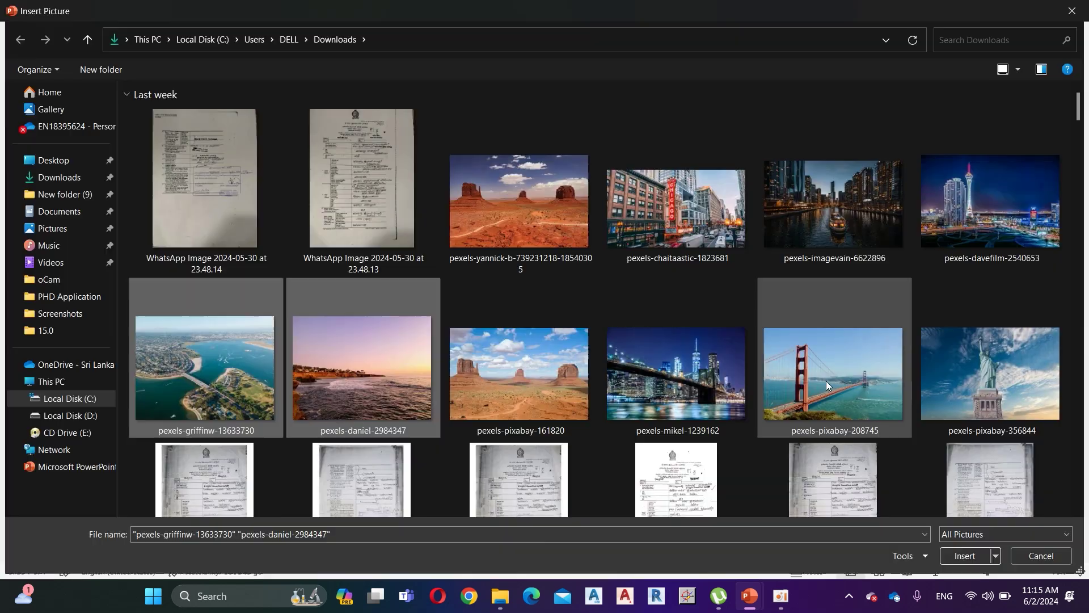
ctrl+click(826, 380)
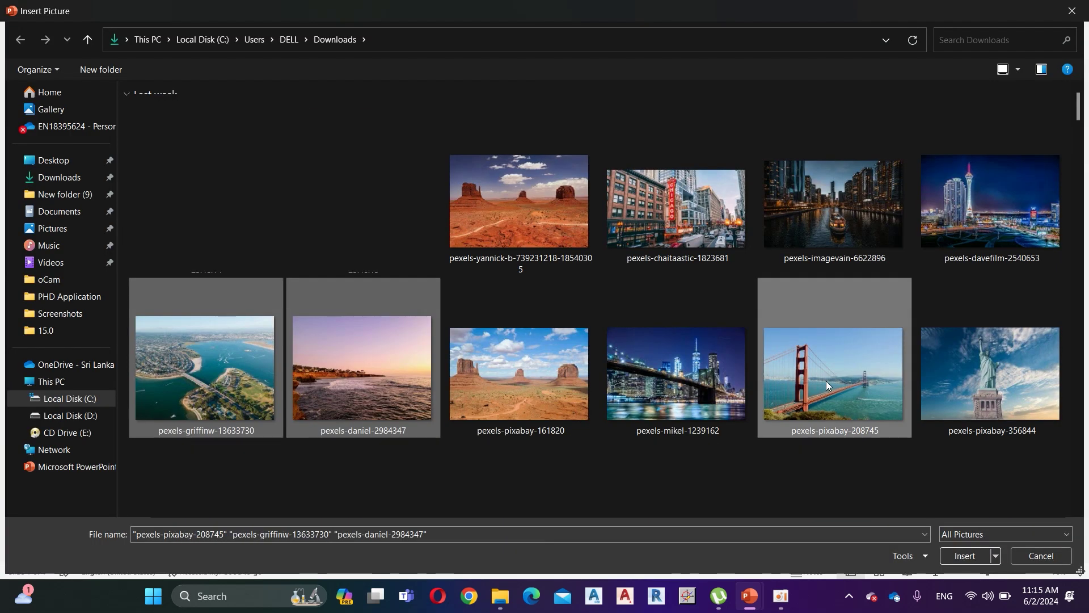
ctrl+click(984, 192)
ctrl+click(543, 200)
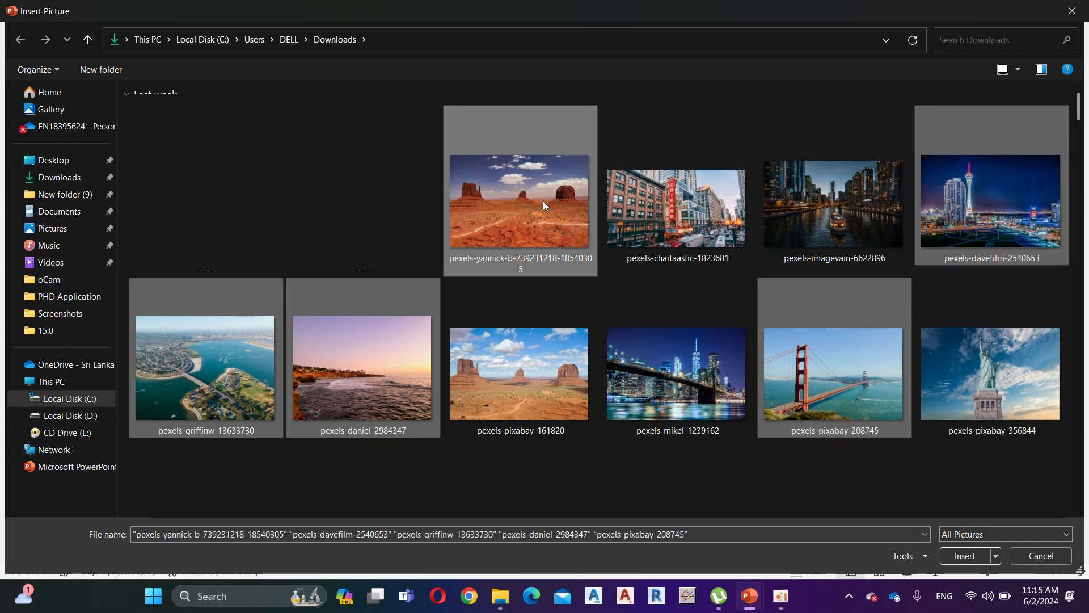
click(966, 556)
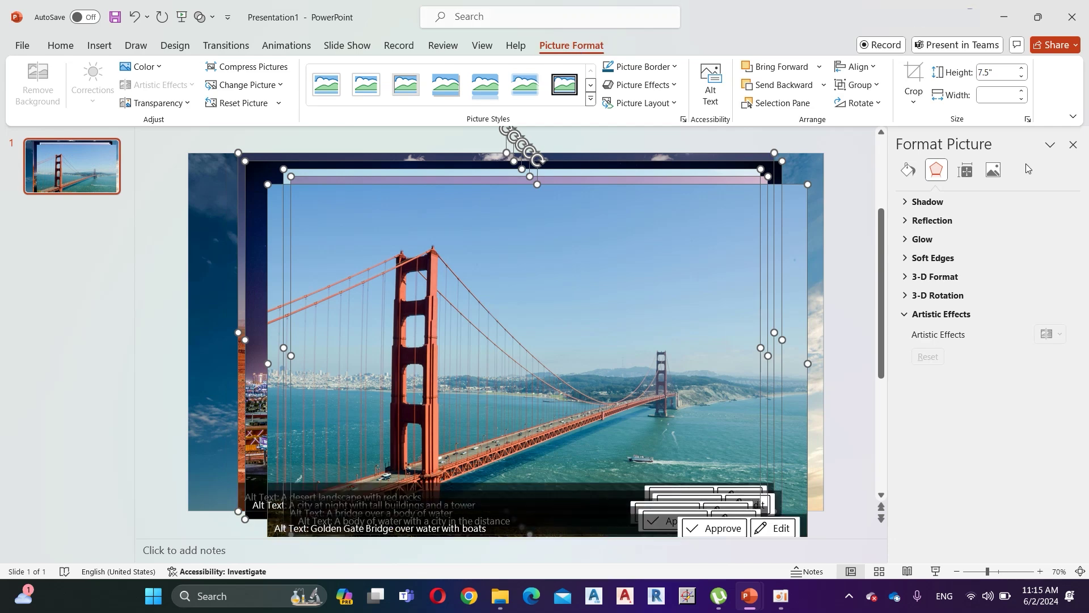
Crop the photos to rounded rectangles 3" tall and drag the Golden Gate card upper right.
click(913, 101)
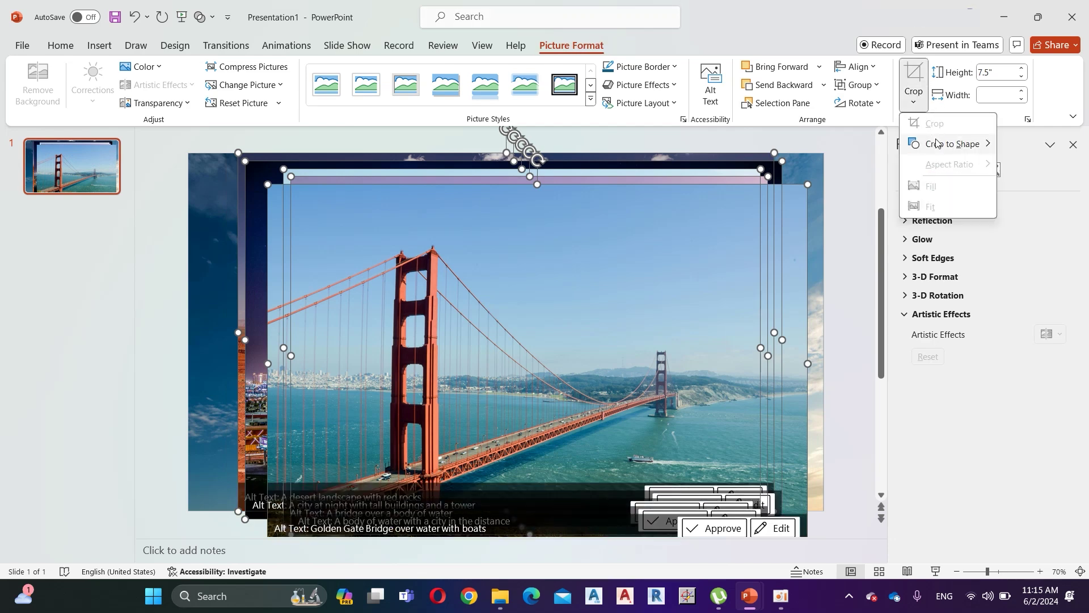
mouse_move(931, 146)
click(745, 141)
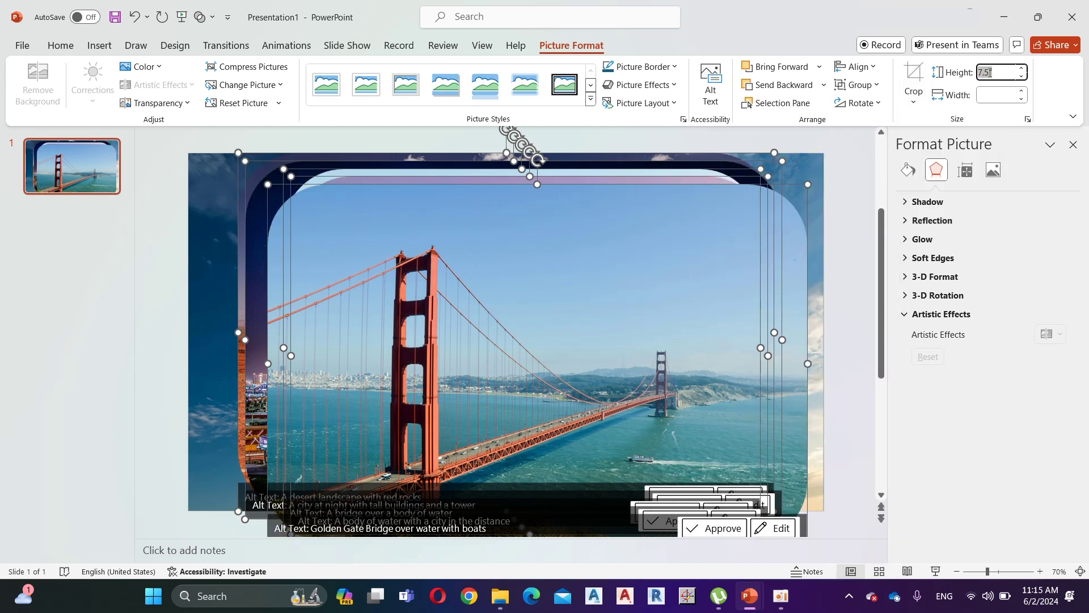
text(3)
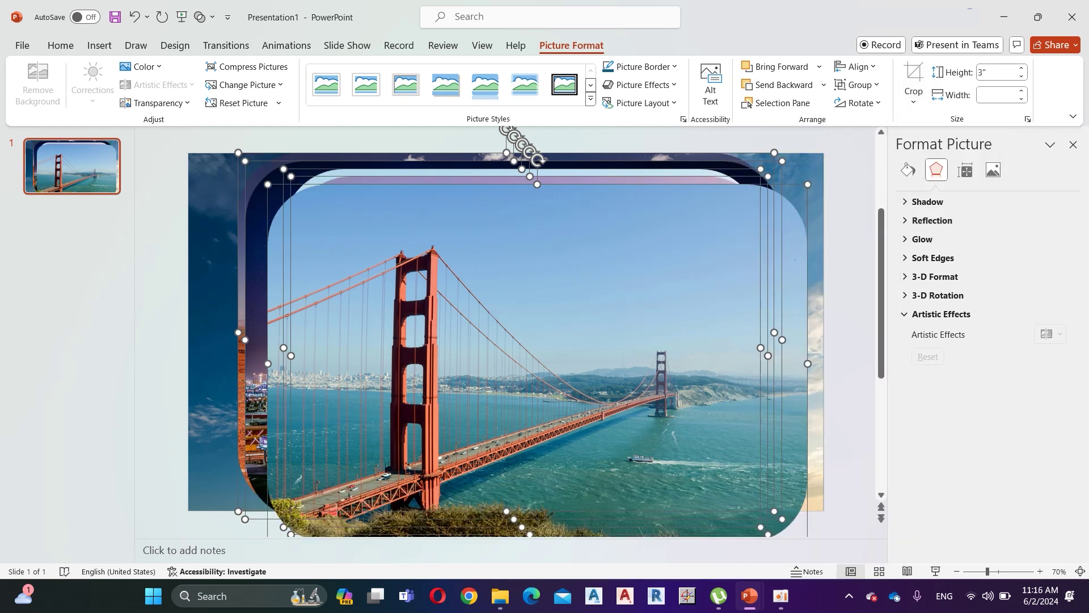
key(Return)
click(416, 288)
drag(416, 287, 725, 255)
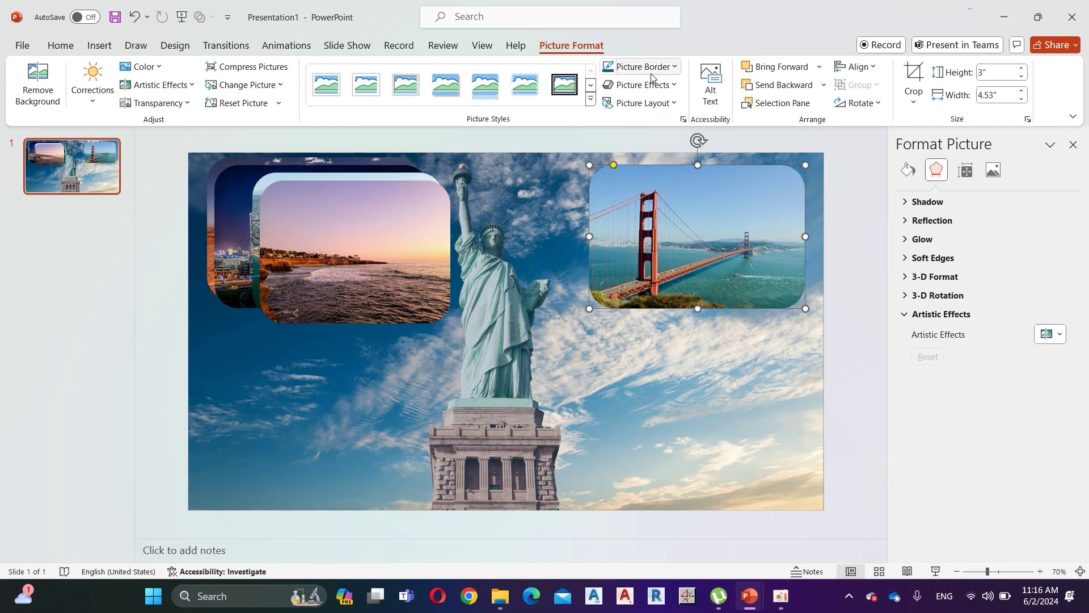
Trim the Golden Gate card's left side, move sunset and bay cards lower right, trim the bay card.
click(919, 73)
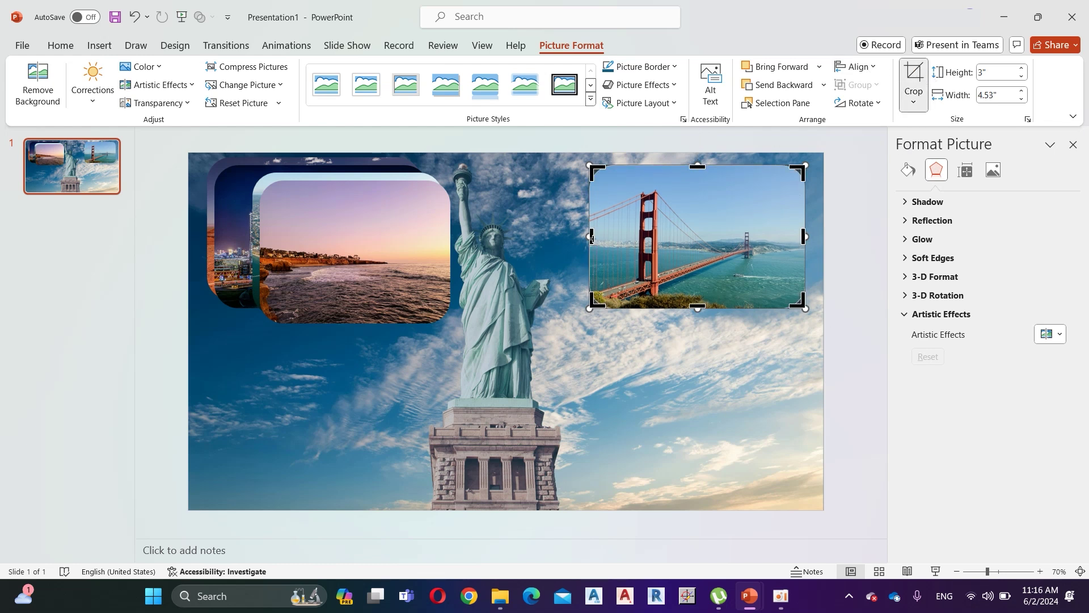
drag(592, 237, 682, 238)
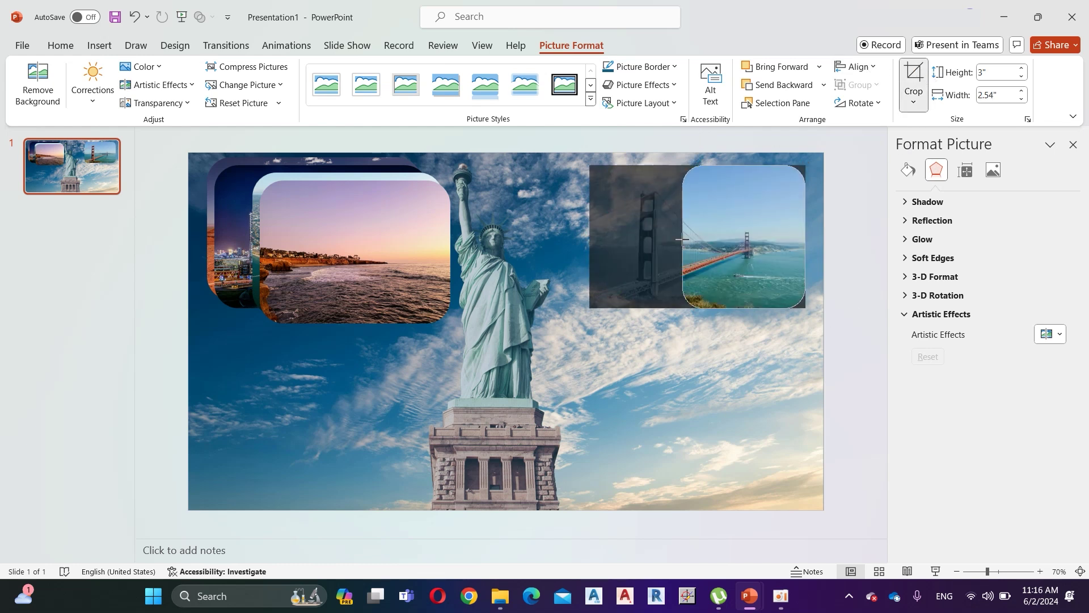
click(370, 254)
drag(370, 254, 722, 410)
click(740, 419)
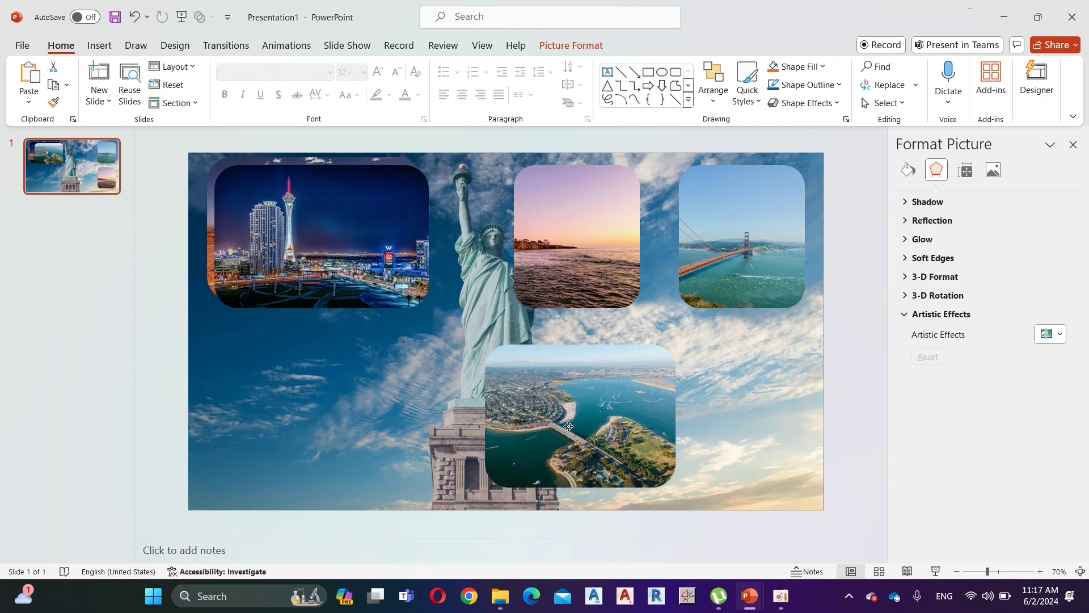
drag(569, 426, 724, 435)
click(574, 45)
click(914, 85)
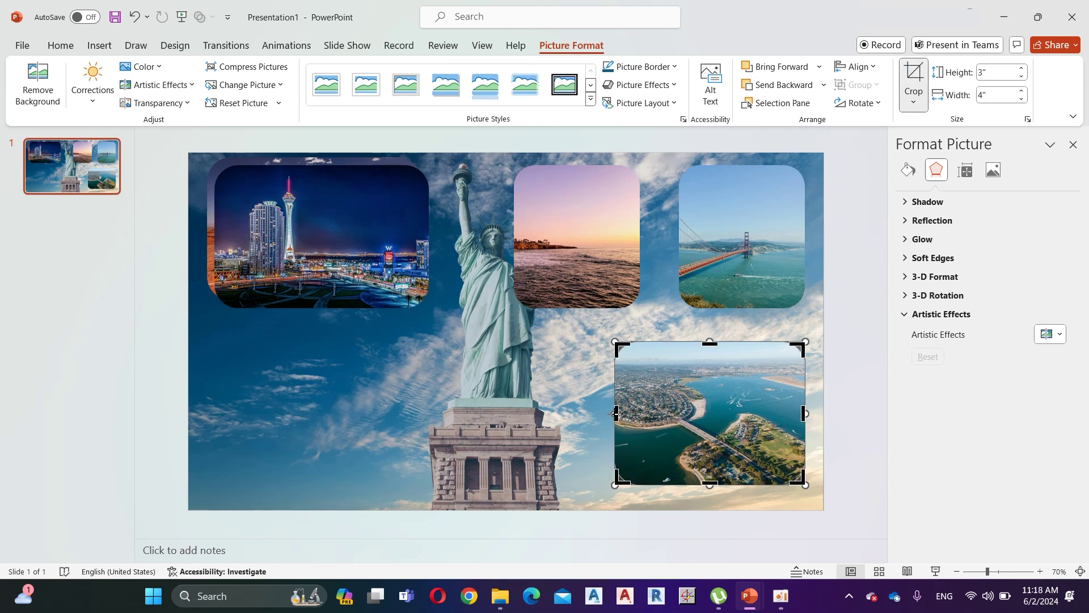
drag(613, 413, 679, 413)
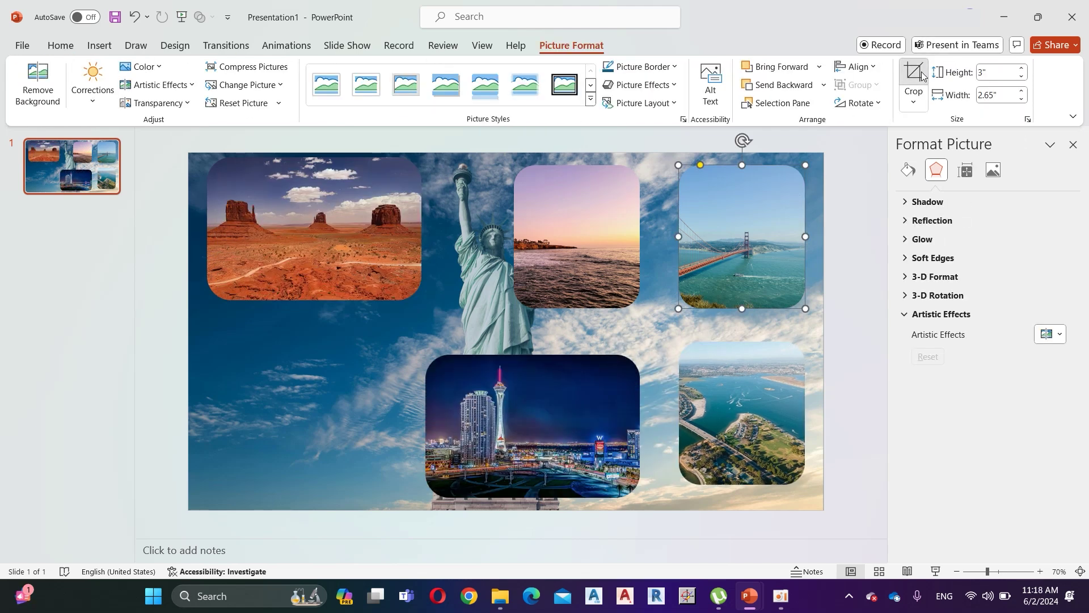
Re-crop the Golden Gate and sunset images within their frames and trim the Las Vegas card's left side.
click(921, 76)
drag(712, 245, 758, 245)
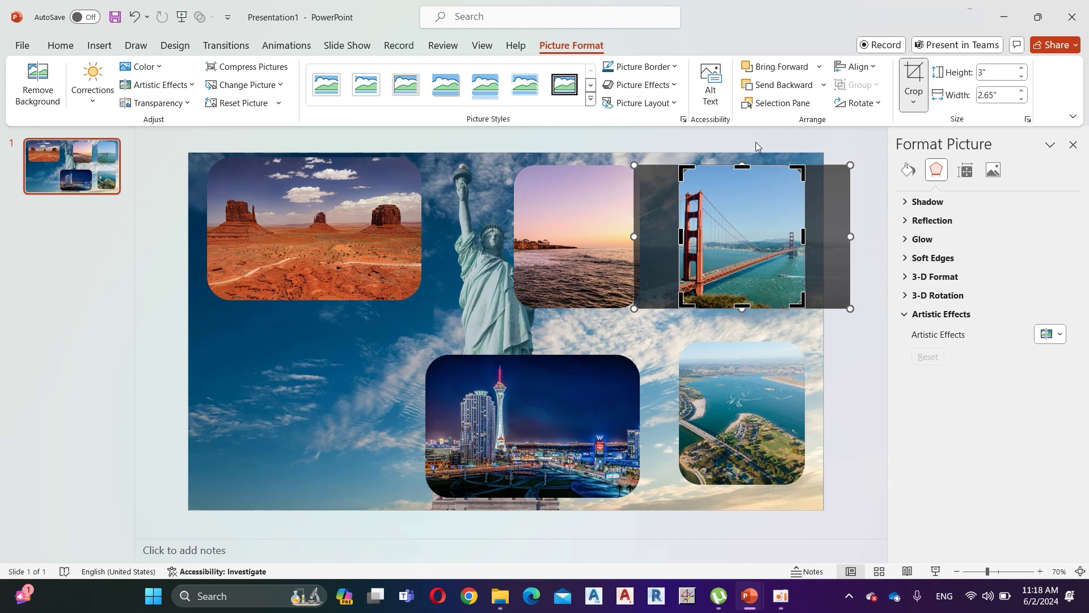
click(914, 71)
click(920, 69)
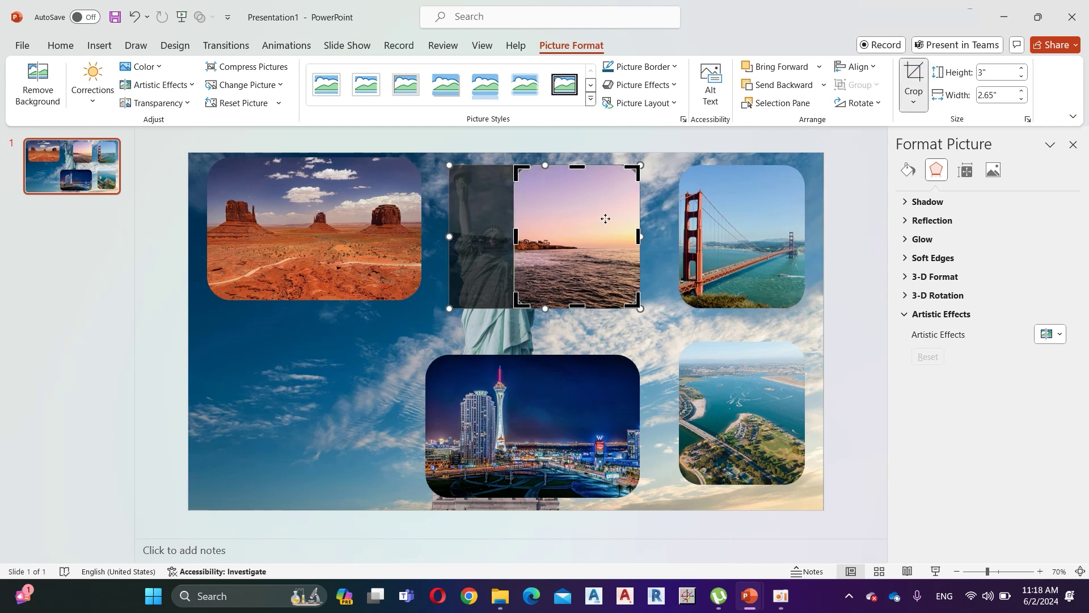
drag(594, 228, 659, 227)
drag(533, 408, 534, 393)
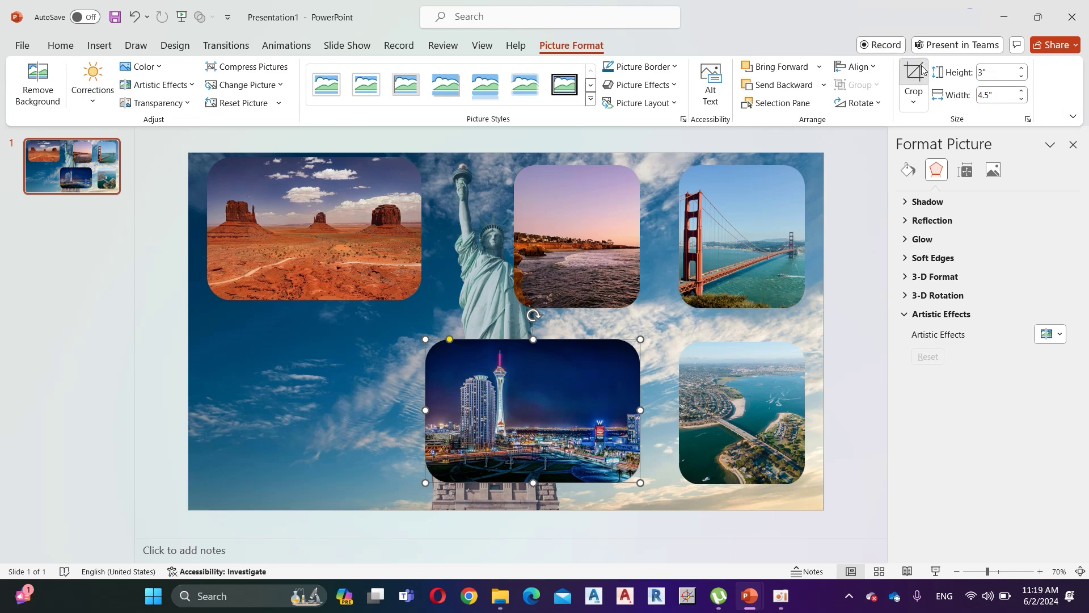
click(445, 434)
drag(427, 410, 515, 395)
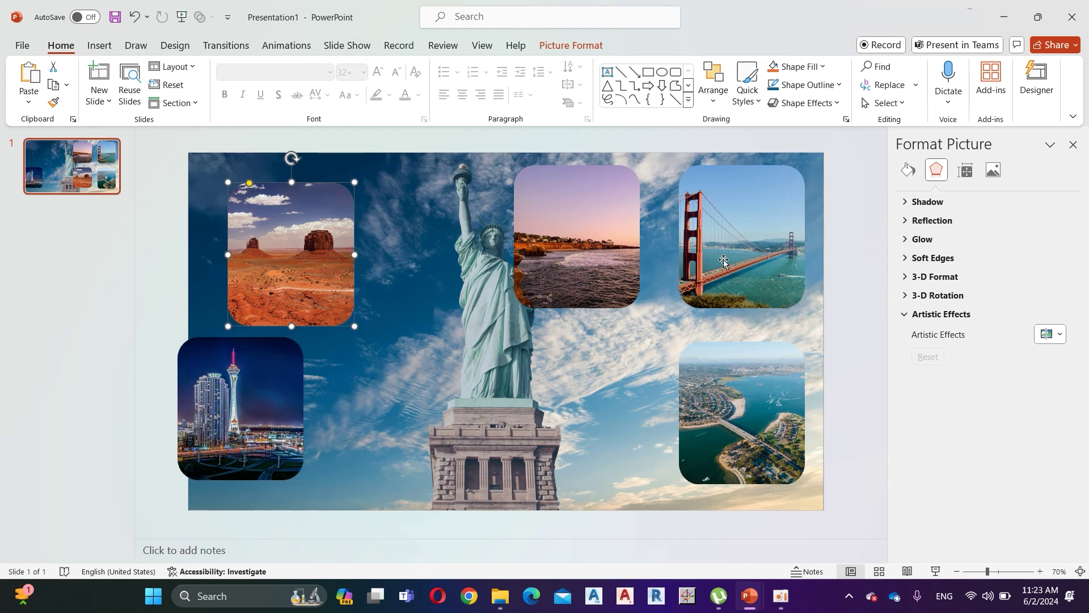
Drag the cards into one bottom row: Golden Gate, desert, sunset, night city, then bay.
drag(722, 260, 489, 456)
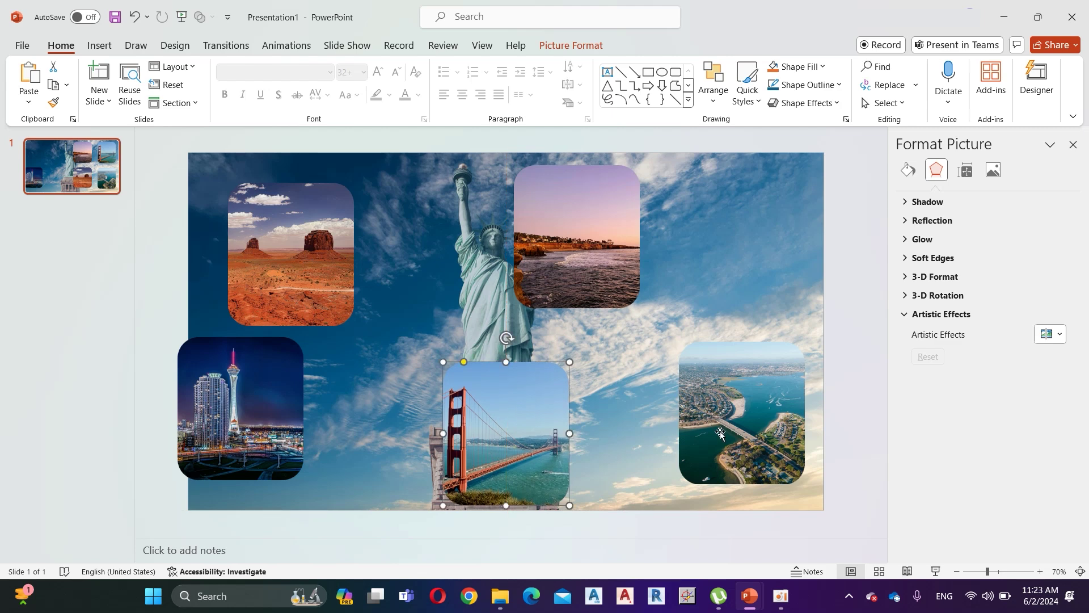
drag(735, 421, 631, 440)
drag(624, 374, 623, 374)
drag(612, 202, 821, 207)
drag(640, 433, 489, 217)
drag(320, 272, 675, 439)
drag(761, 256, 756, 445)
scroll(756, 445, down, 3)
drag(363, 377, 736, 389)
drag(497, 292, 808, 413)
Rotate the desert card 8° and the sunset card 16° in Format Picture > Size.
click(580, 363)
click(966, 172)
click(1023, 257)
text(8)
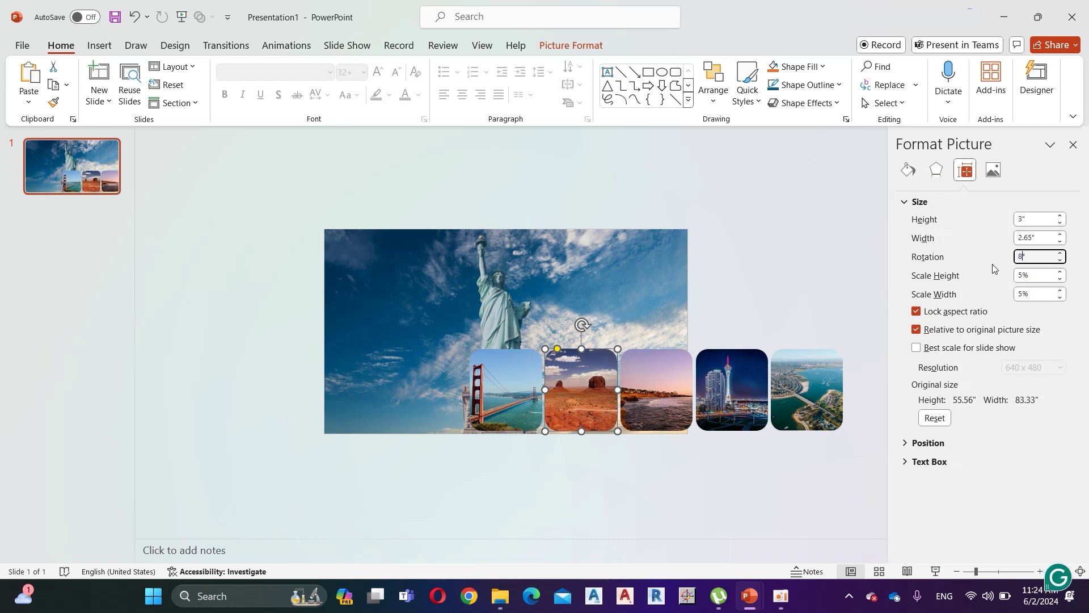
key(Return)
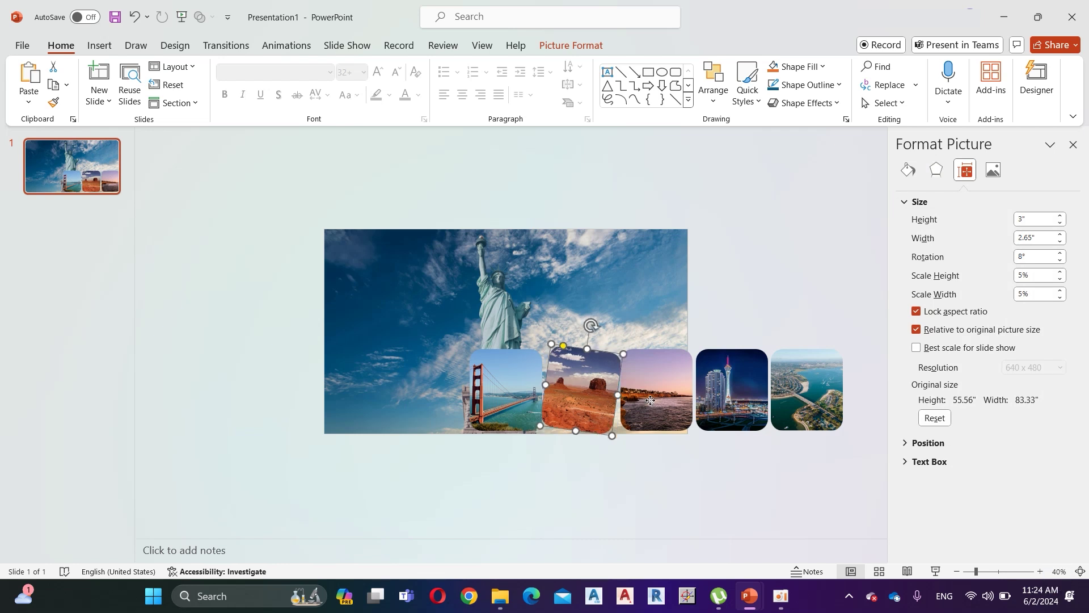
click(651, 400)
click(1023, 257)
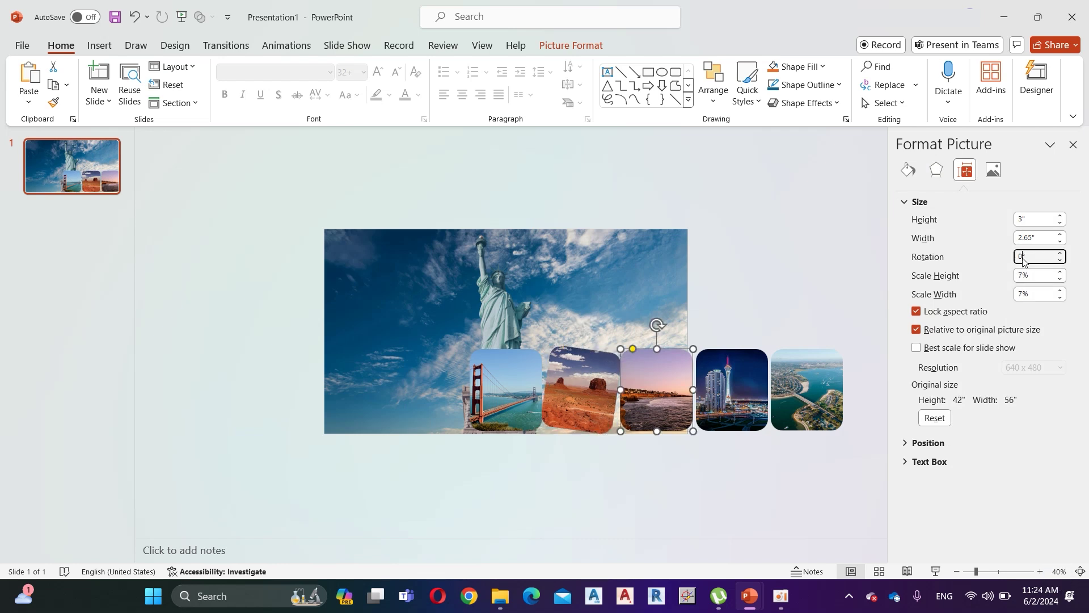
text(16)
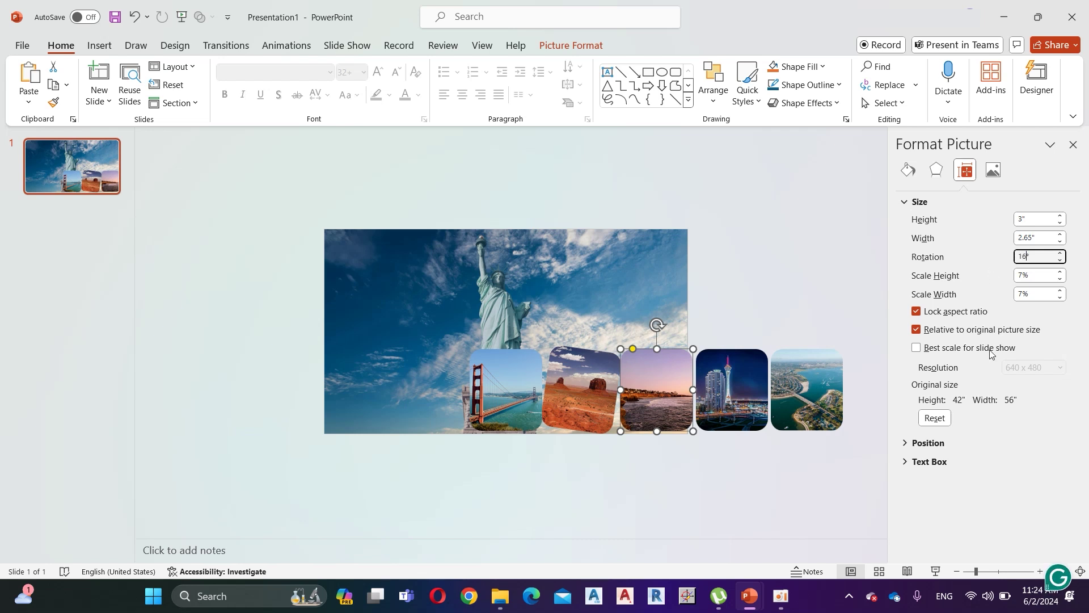
key(Return)
Rotate the Las Vegas city card 20° and the coastal aerial card 32°.
click(740, 376)
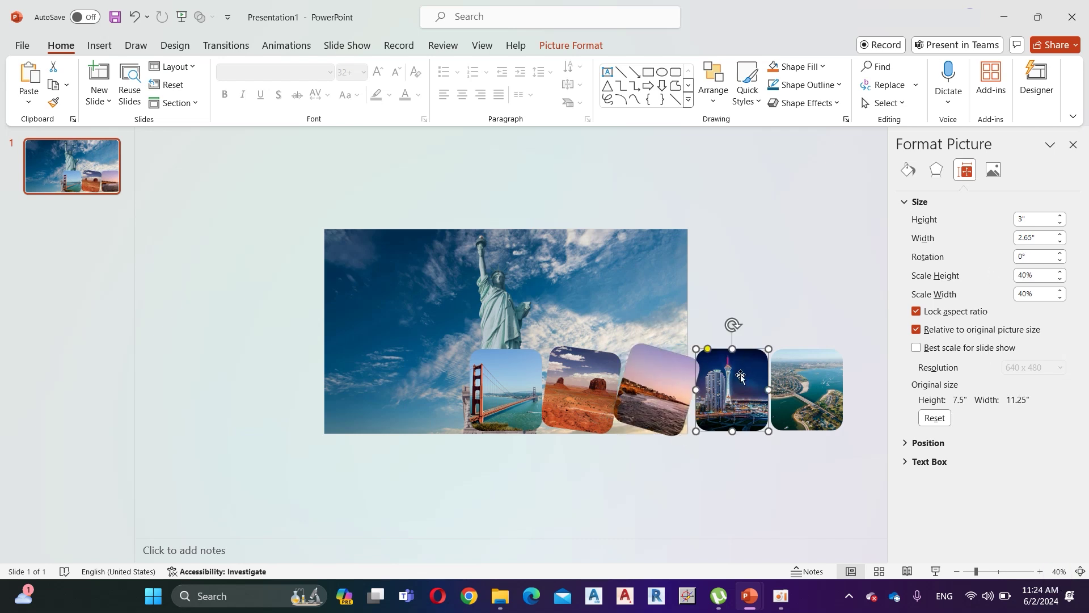
click(1021, 255)
text(20)
key(Return)
click(811, 399)
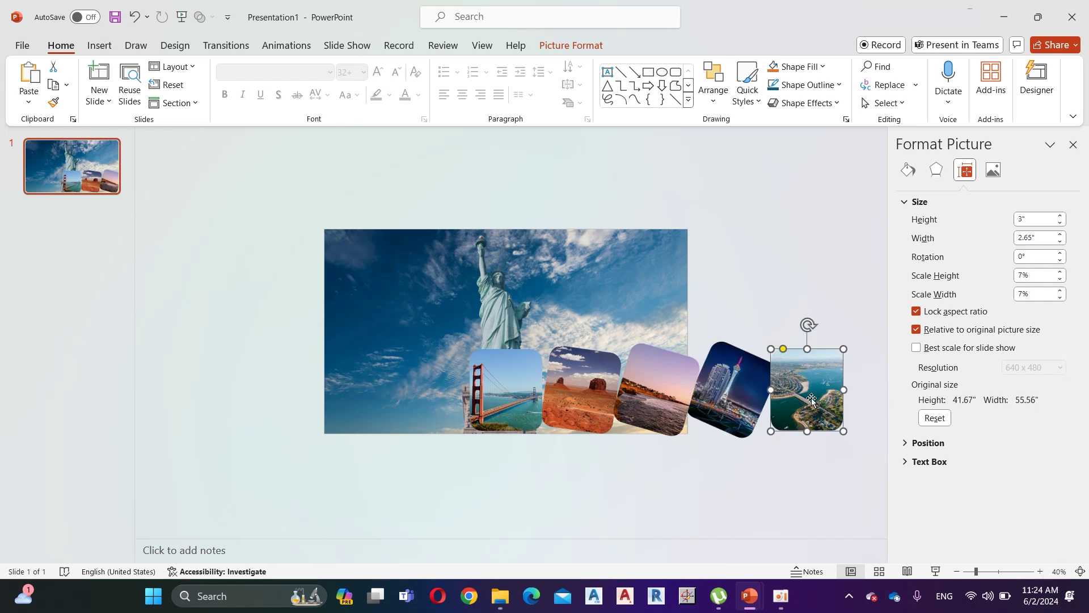
double_click(1022, 257)
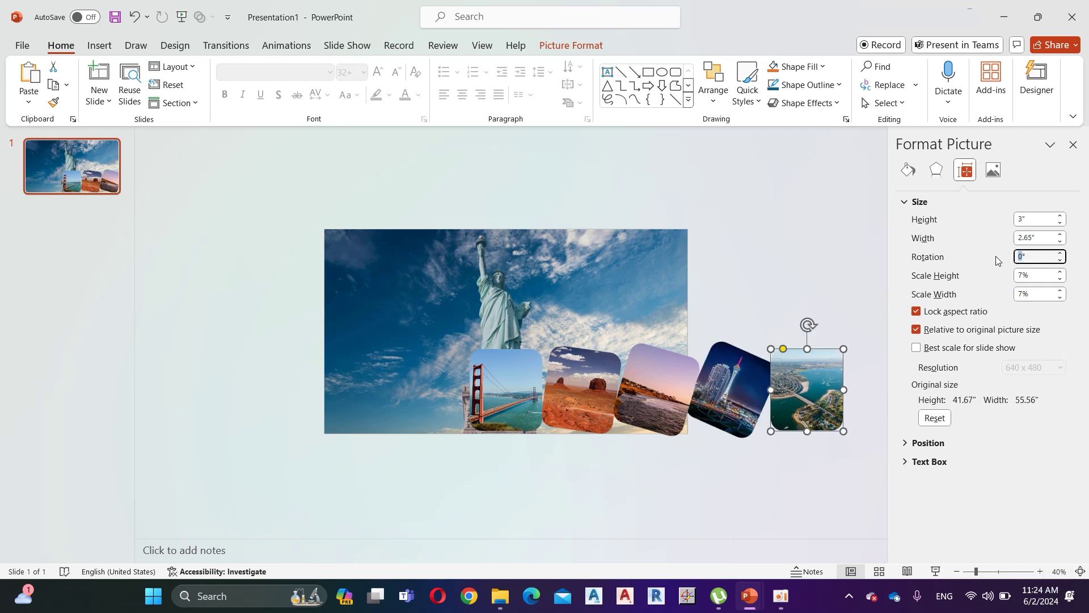
key(Return)
Lower the sunset, city and aerial cards in turn to form a descending arc after the desert card.
click(878, 444)
drag(927, 519, 954, 526)
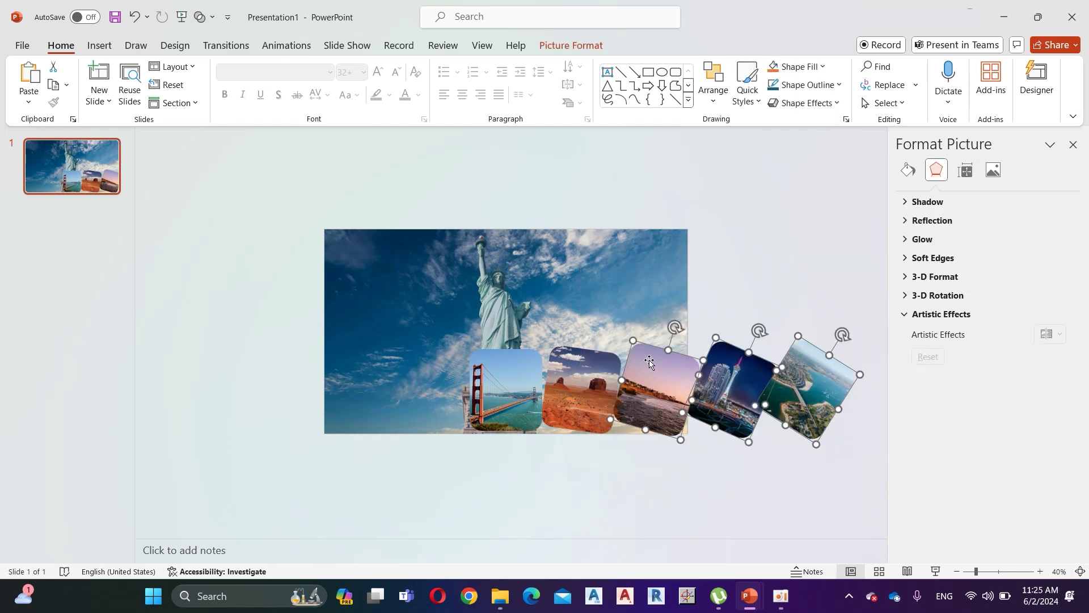
drag(653, 370, 653, 177)
scroll(502, 431, up, 1)
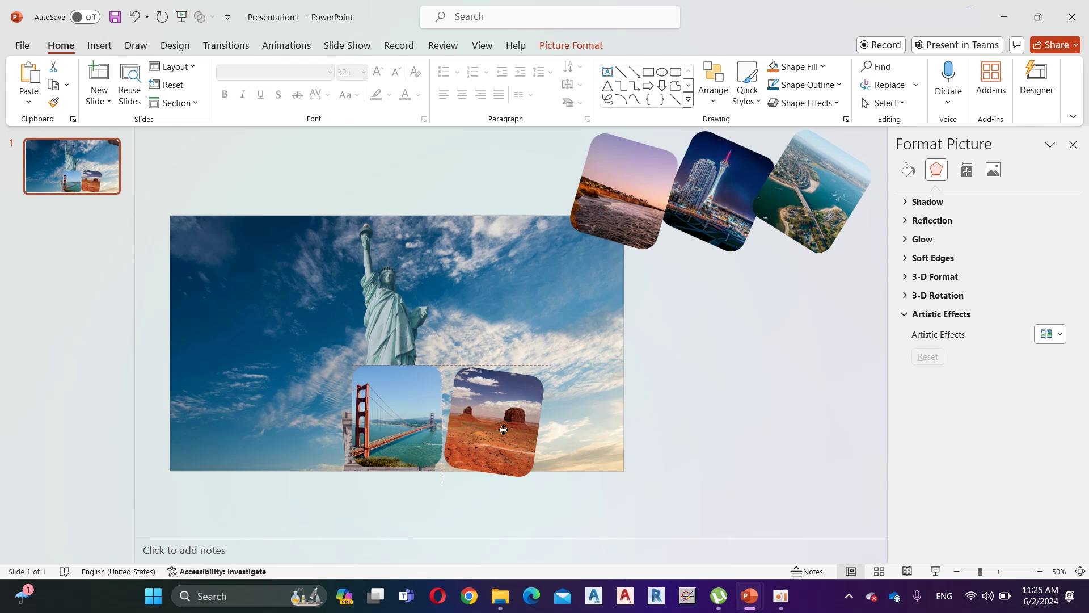
scroll(503, 429, up, 1)
drag(602, 241, 567, 491)
click(653, 351)
drag(712, 243, 688, 518)
scroll(806, 202, down, 1)
drag(805, 201, 771, 476)
Add a new second slide and delete its empty placeholders.
right_click(68, 211)
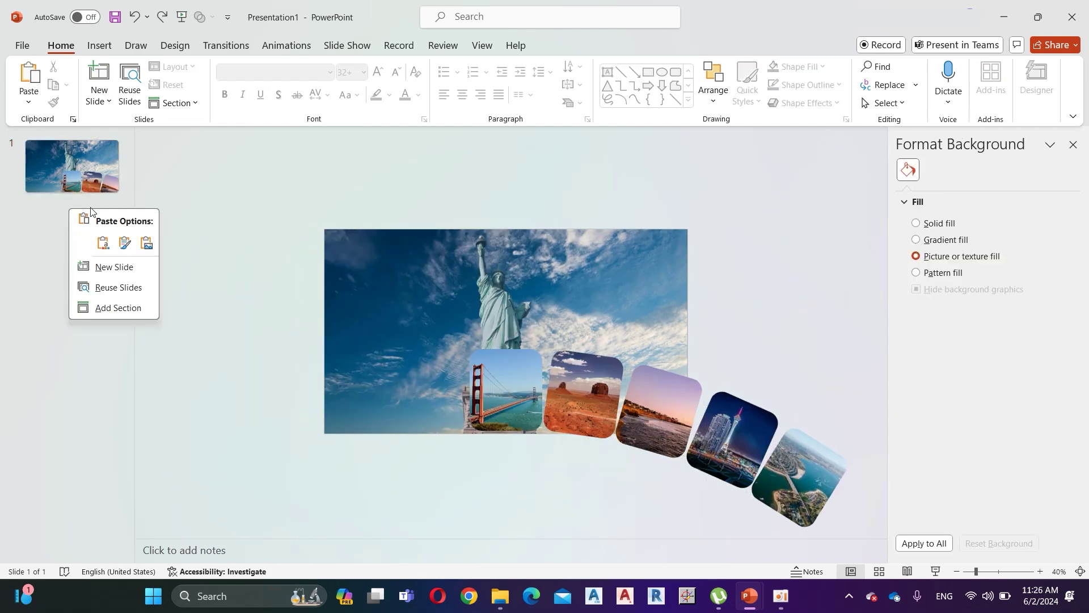
click(105, 268)
drag(306, 204, 781, 477)
key(Delete)
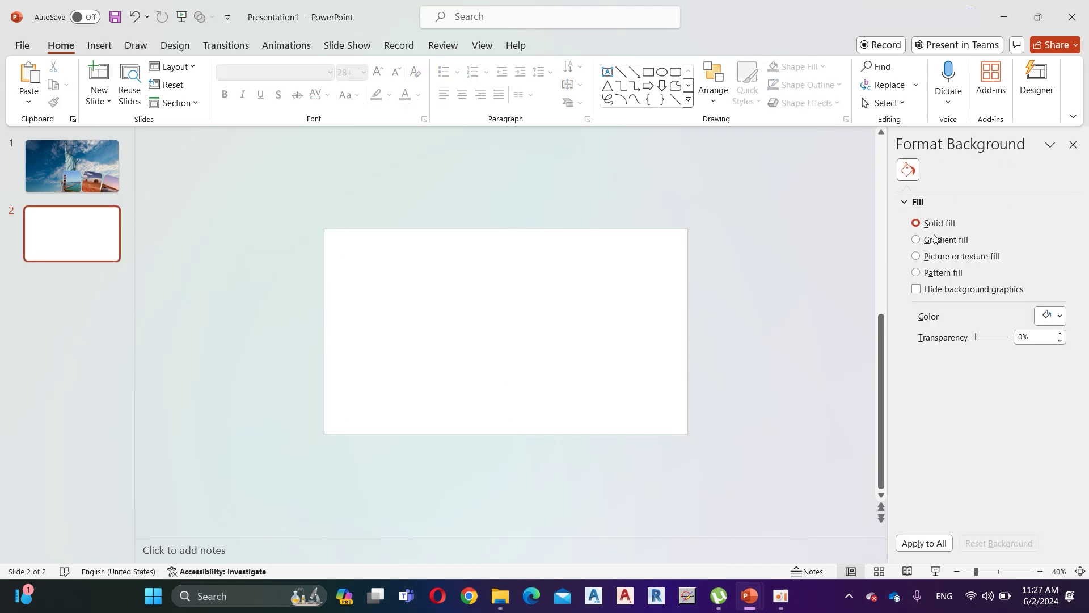
Give slide 2 a picture-fill background of the Statue of Liberty photo from file.
click(922, 256)
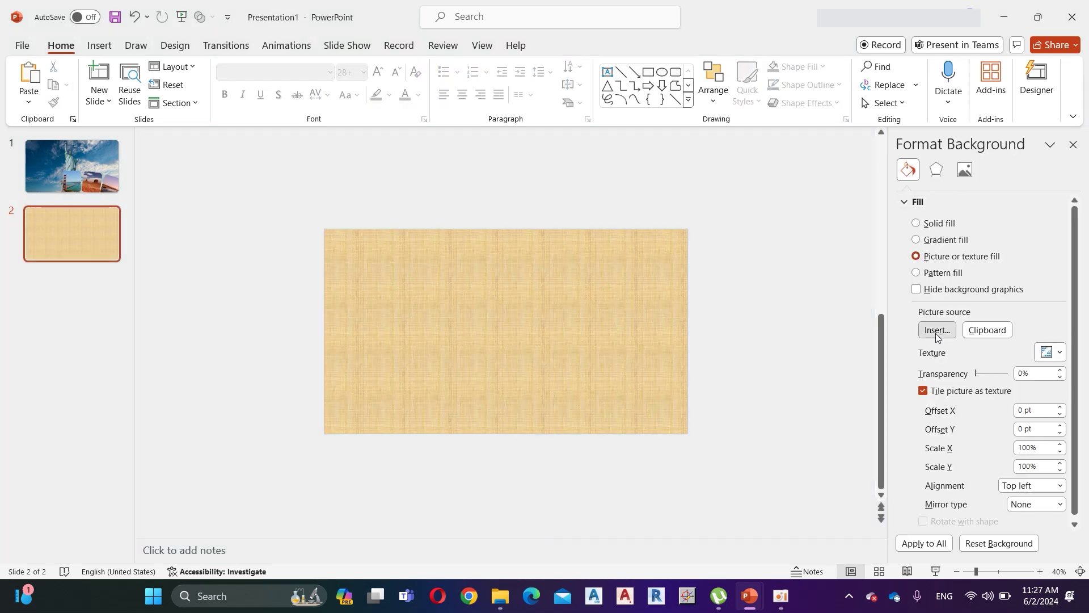
click(936, 331)
click(613, 265)
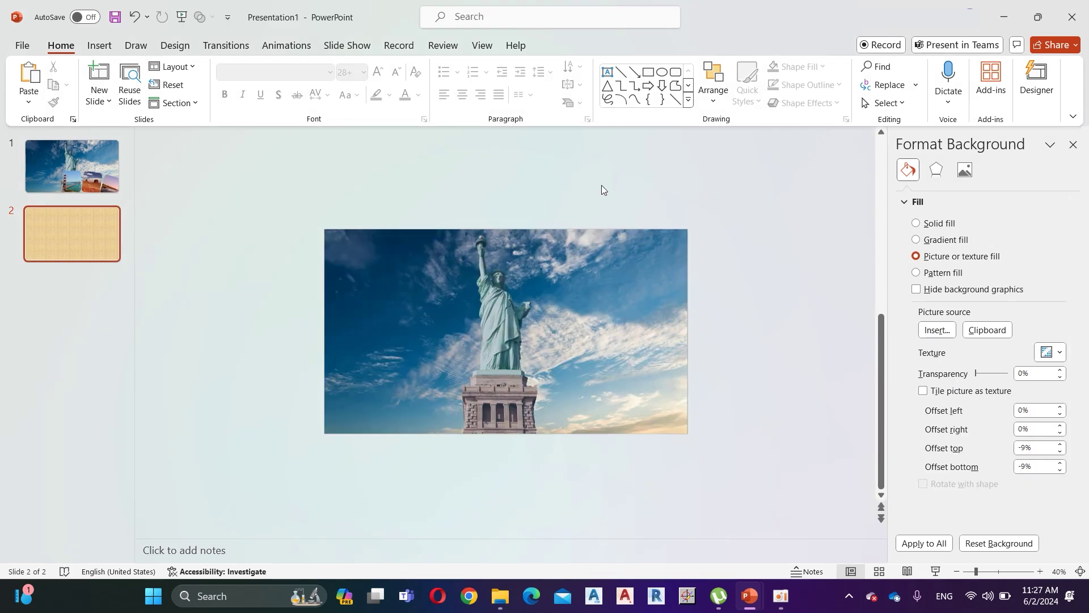
click(45, 173)
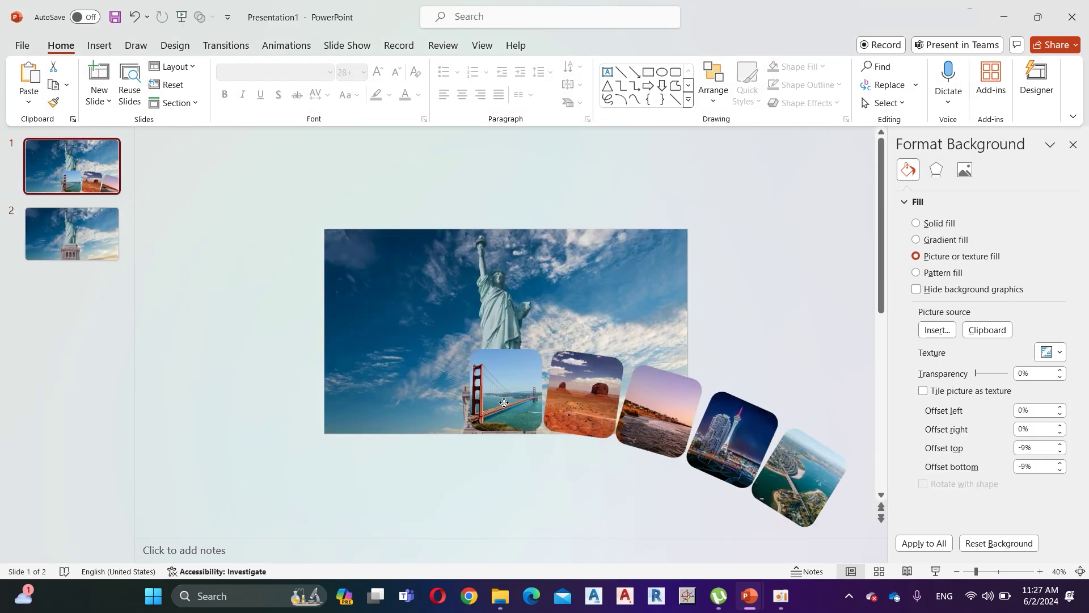
right_click(505, 407)
Paste a copy of the Golden Gate card onto slide 2 and widen its crop to show the full photo.
click(569, 110)
click(94, 244)
right_click(348, 309)
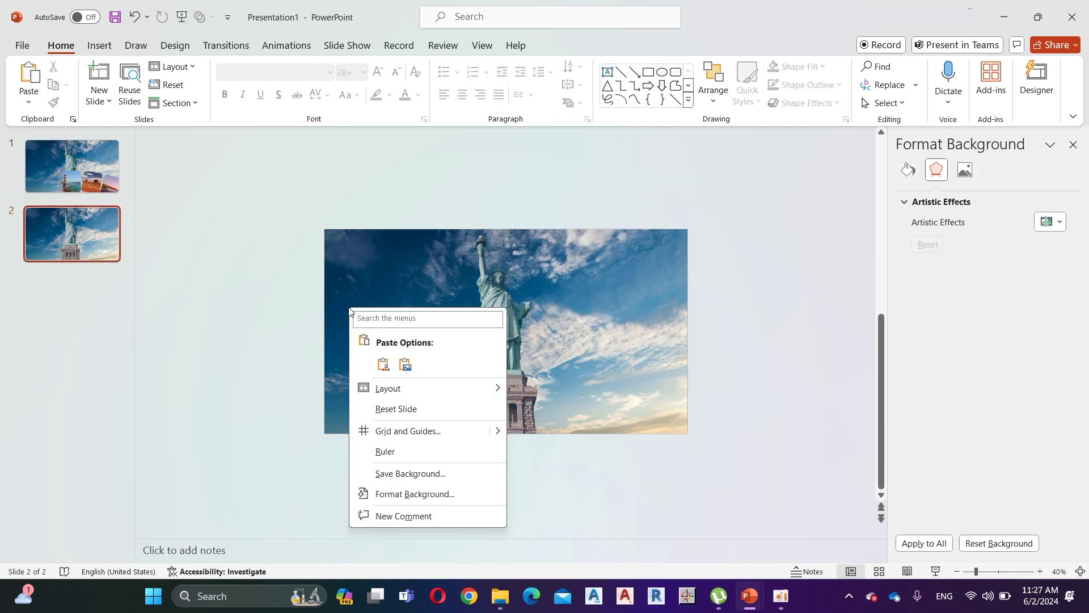
click(384, 366)
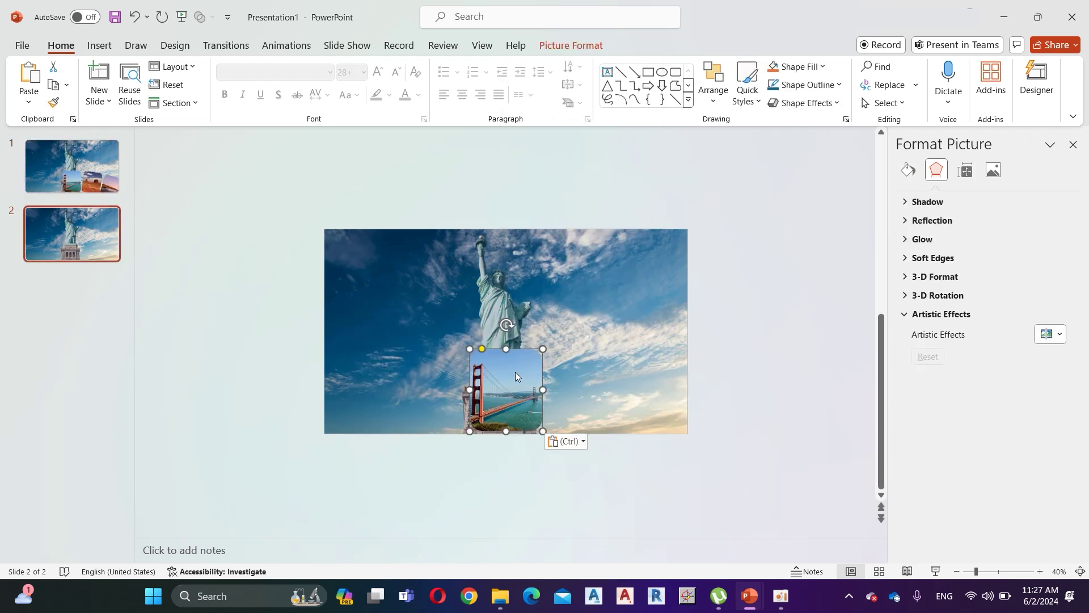
click(601, 41)
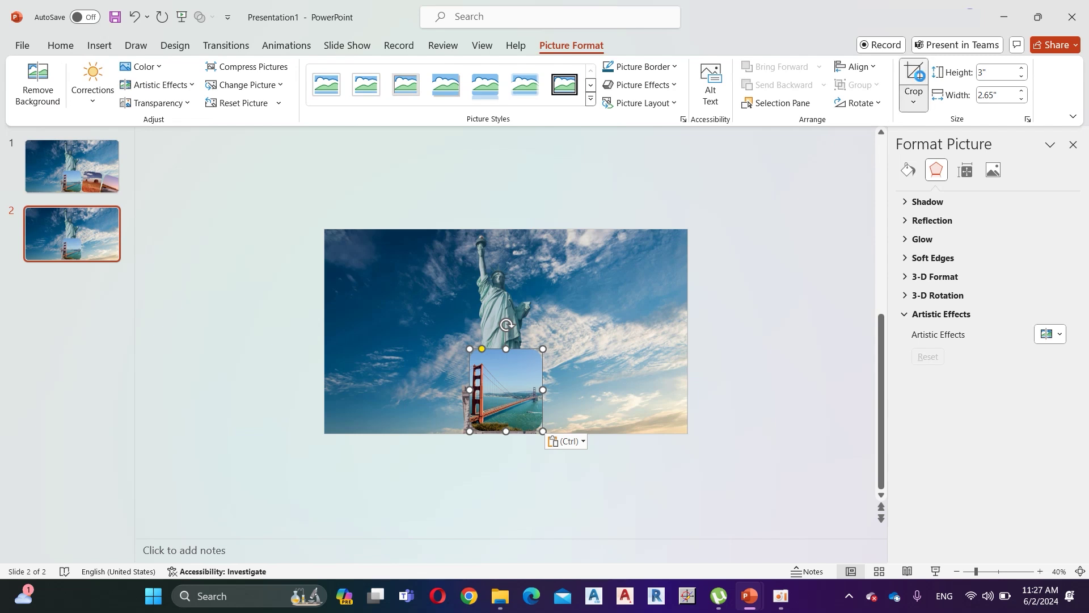
drag(543, 388, 567, 387)
drag(471, 391, 445, 393)
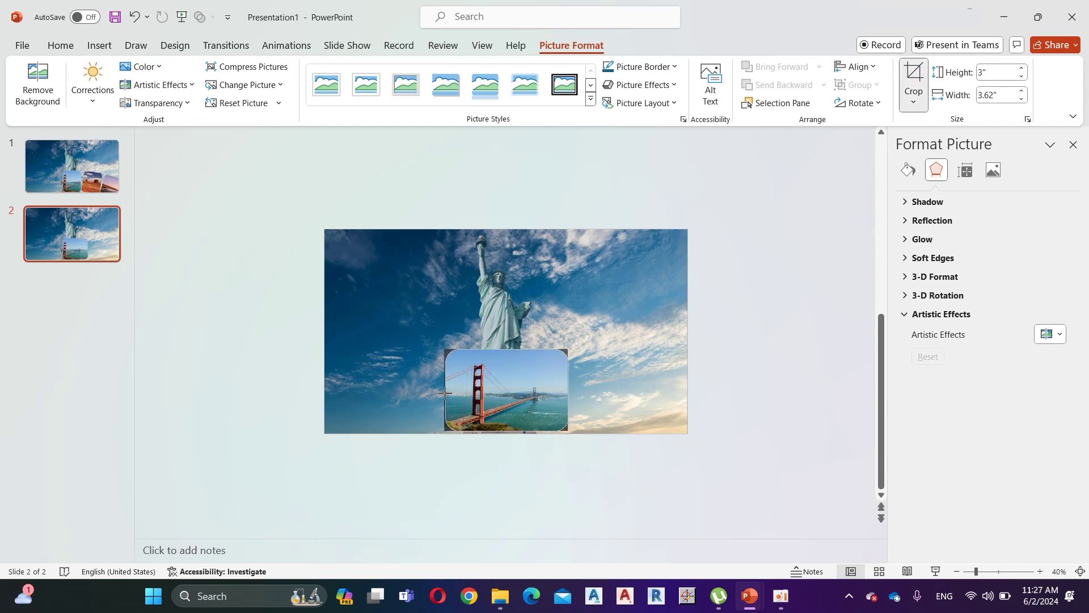
key(Escape)
Enlarge the Golden Gate photo to cover slide 2 and paste the 'Lorem Ipsum' title and five numbered lines.
drag(529, 380, 400, 252)
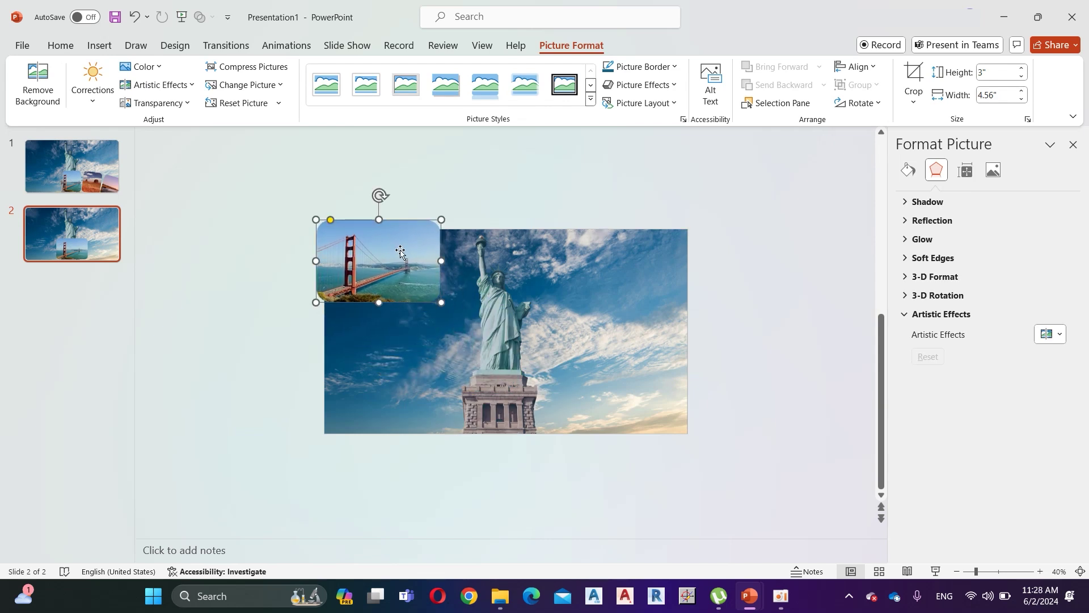
drag(441, 302, 698, 471)
drag(611, 353, 610, 339)
key(ctrl+v)
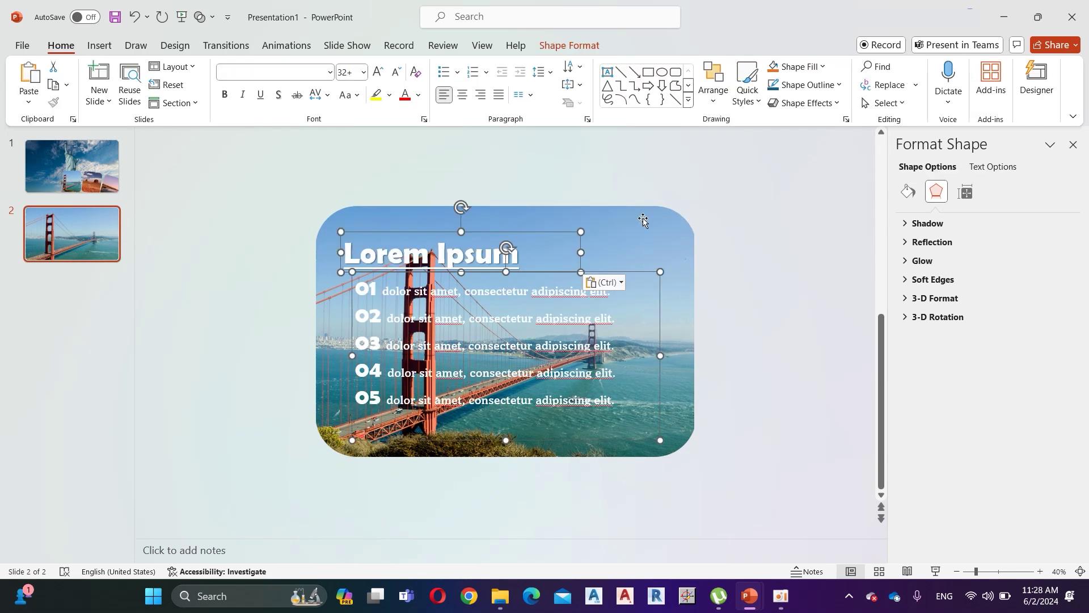
click(710, 199)
click(90, 154)
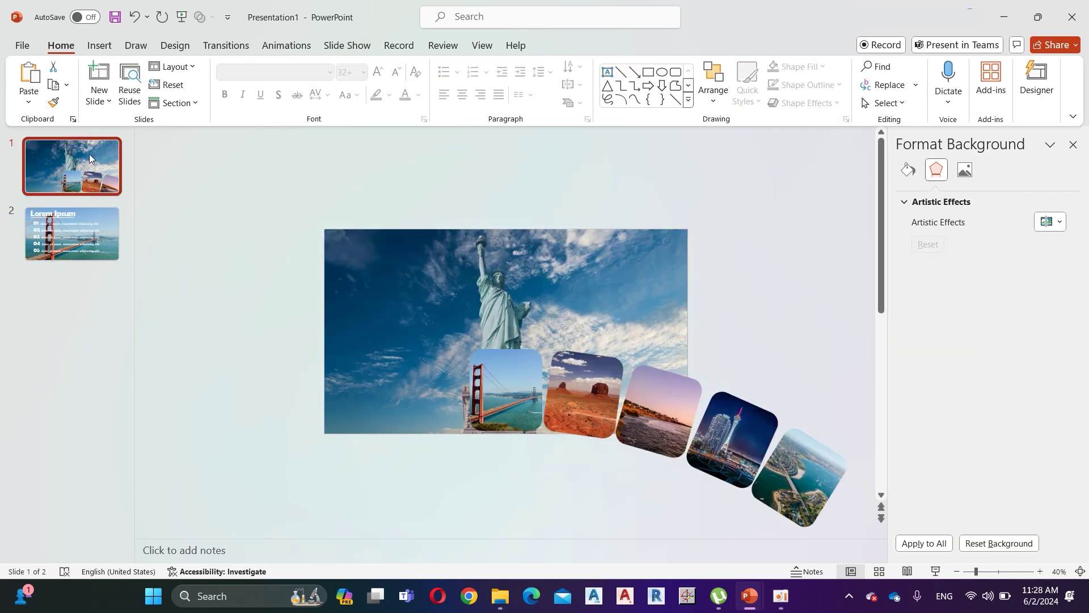
Hyperlink slide 1's Golden Gate card to slide 2 in this document.
click(484, 387)
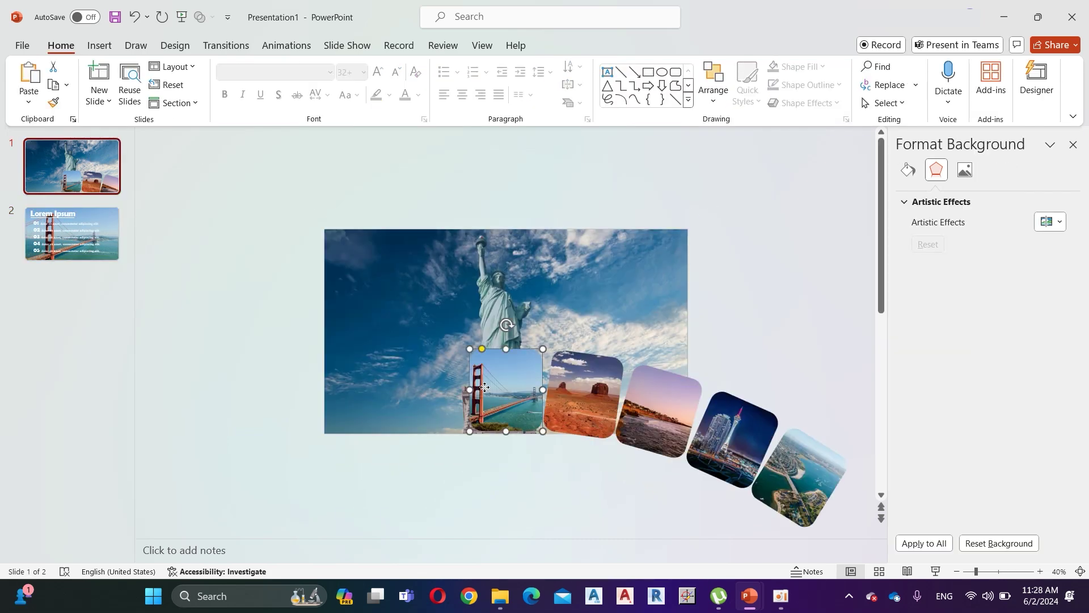
click(99, 45)
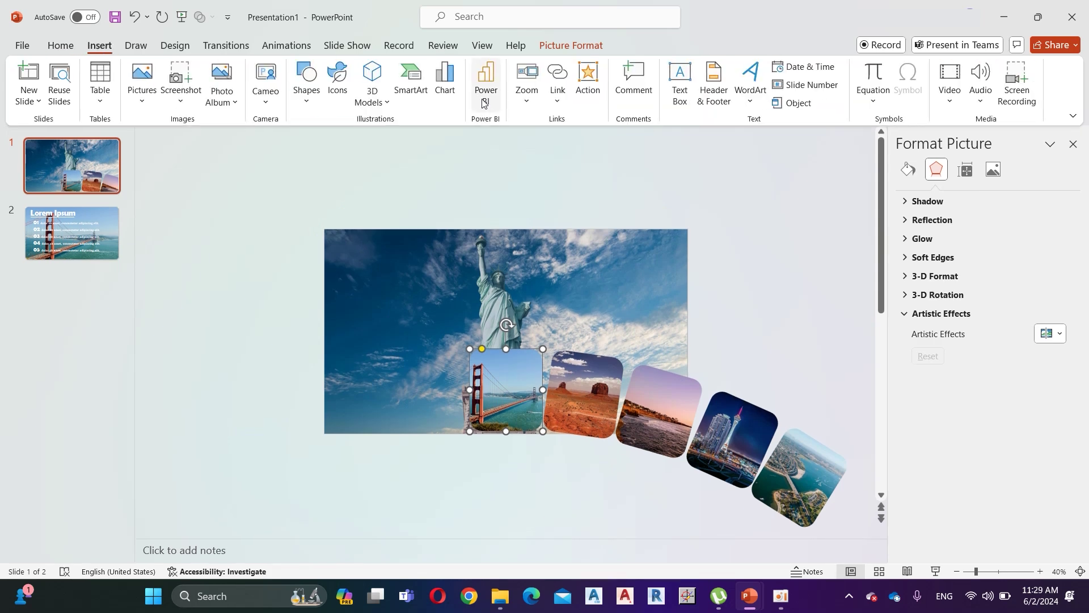
click(564, 84)
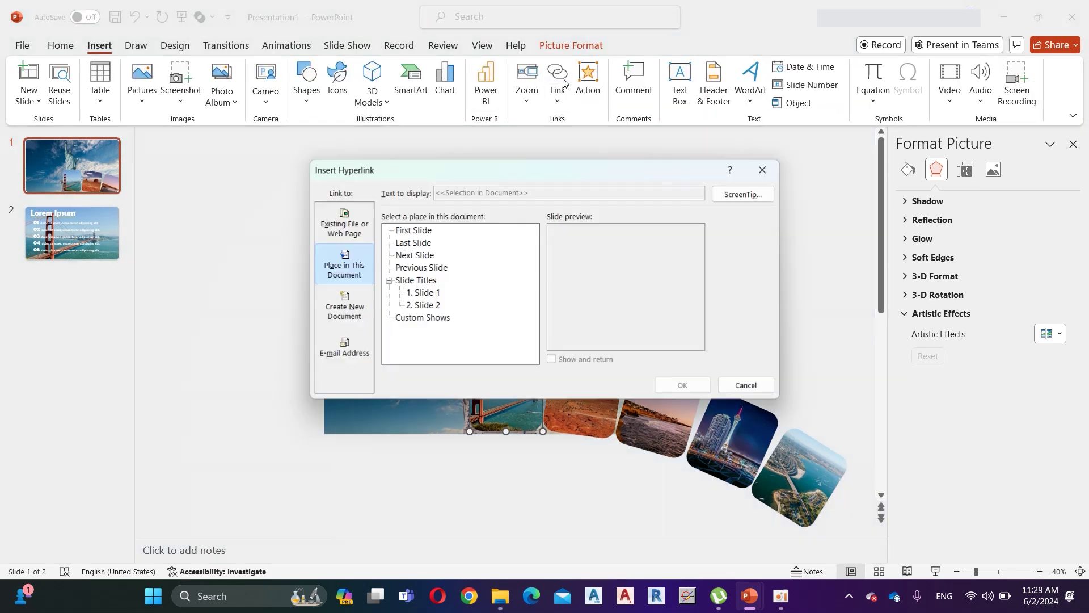
click(431, 305)
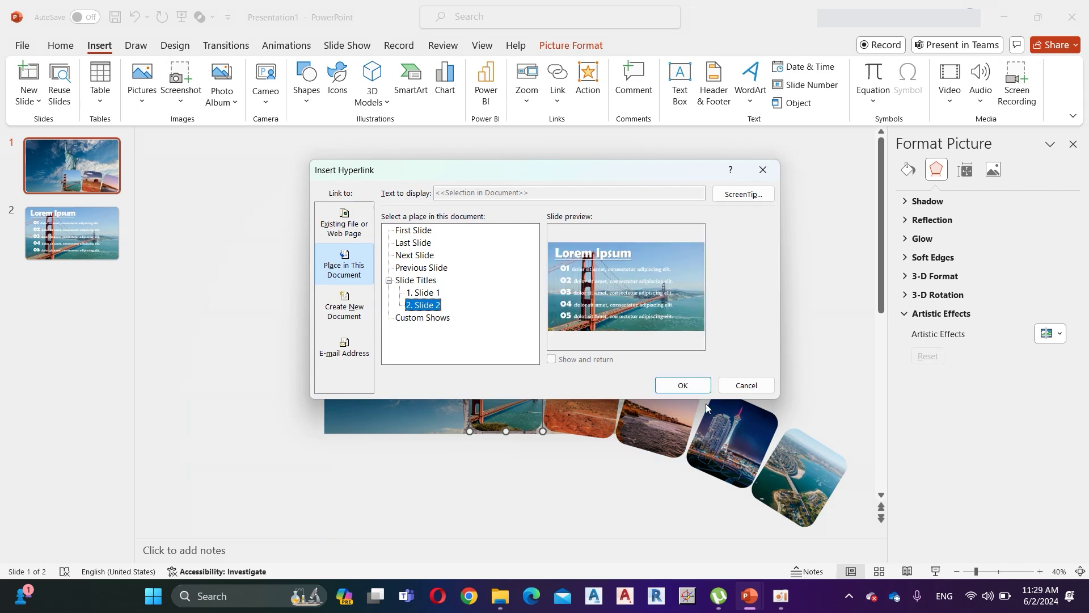
click(683, 386)
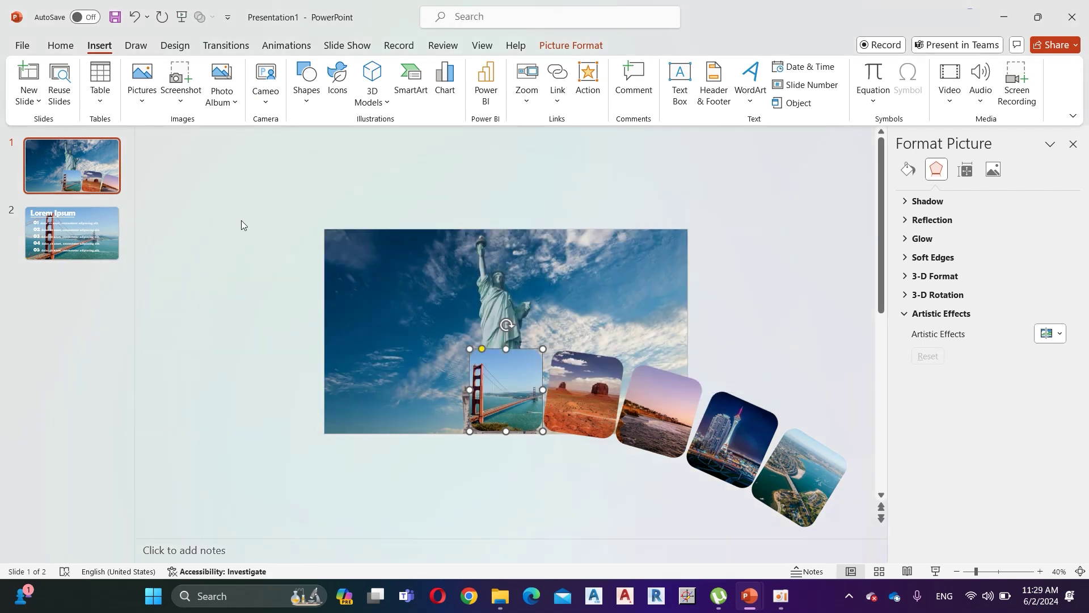
Apply the Morph transition to slide 2.
click(48, 208)
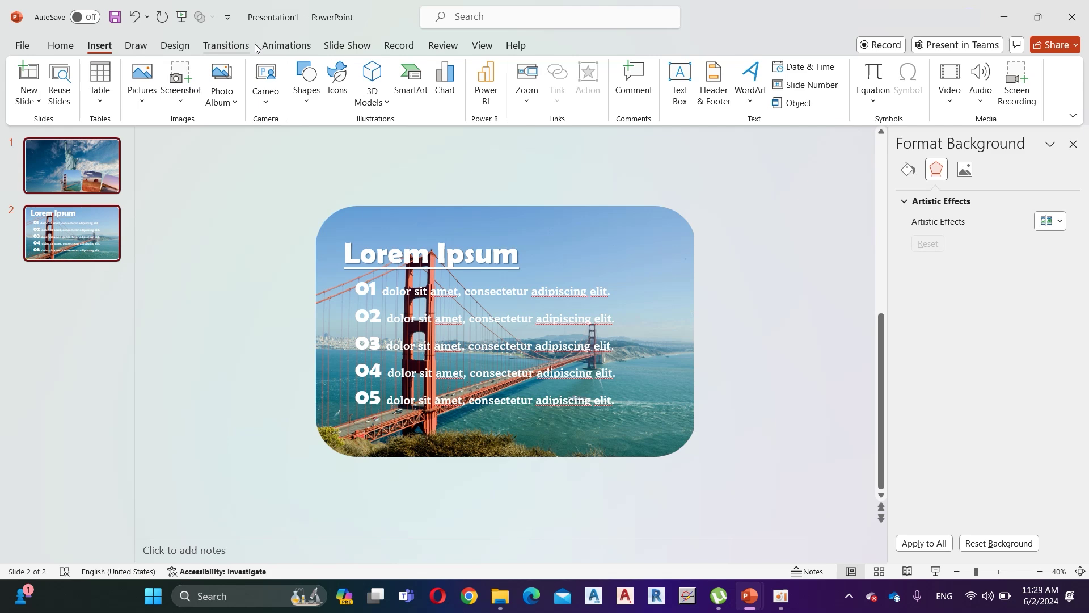
click(230, 50)
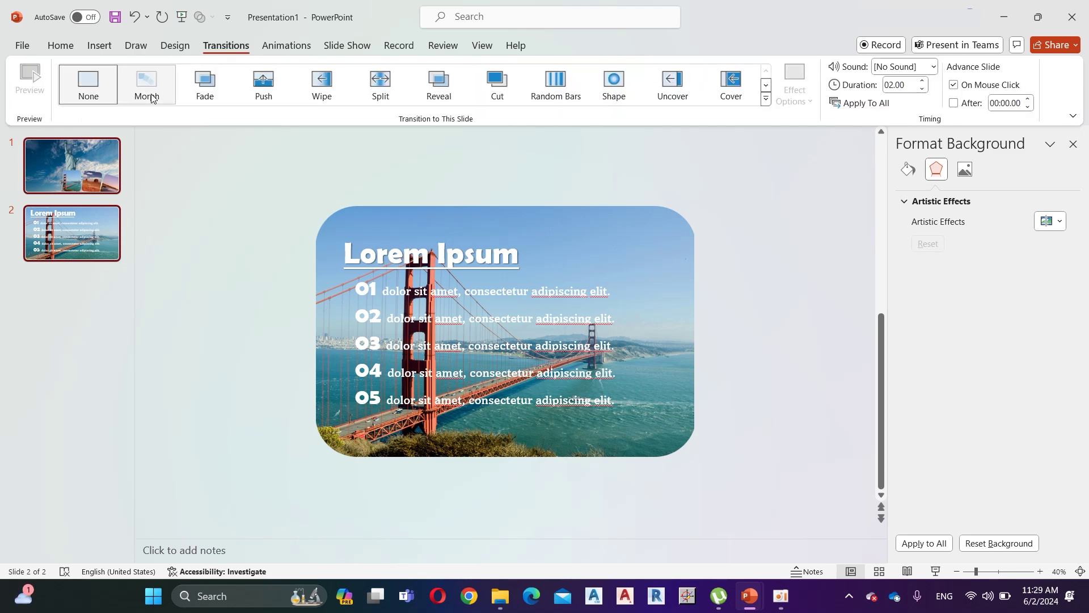
click(146, 85)
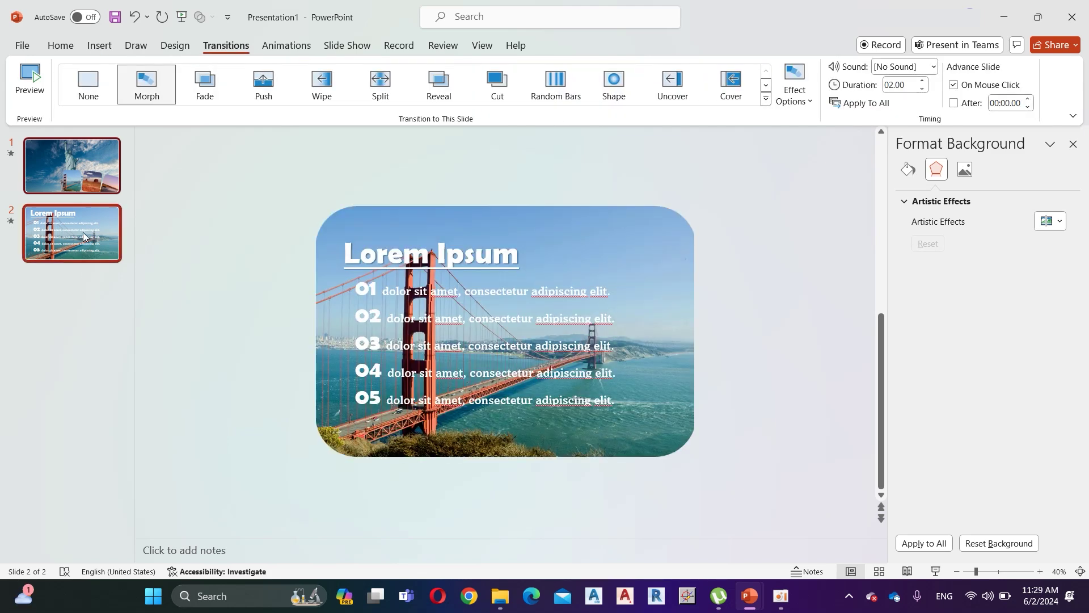
click(71, 152)
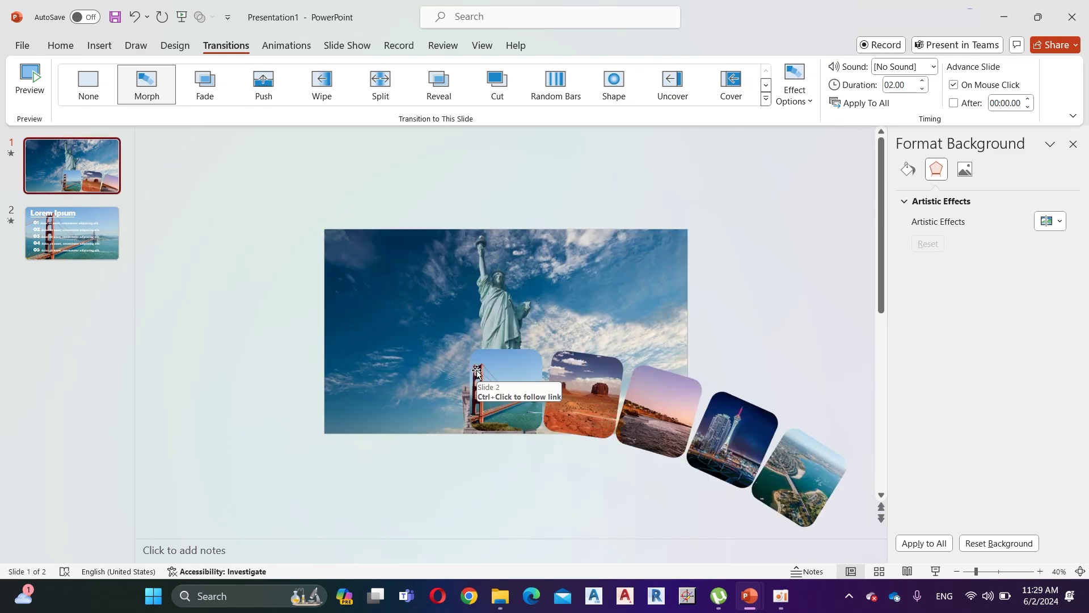
click(502, 376)
Paste a small copy of the Golden Gate card into slide 2's lower-right corner.
right_click(504, 376)
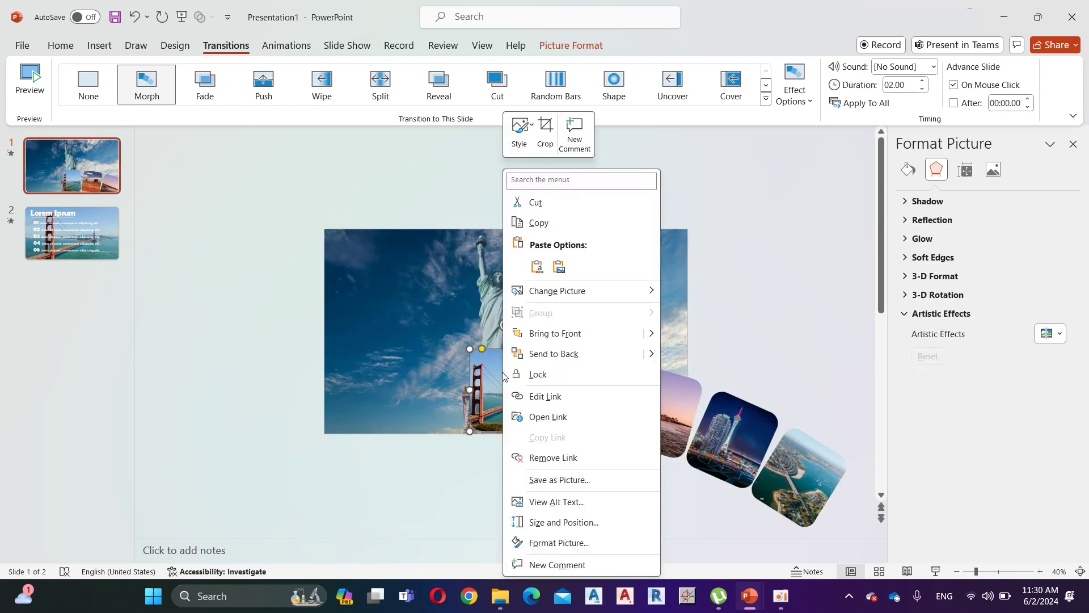
click(555, 222)
click(86, 239)
right_click(614, 228)
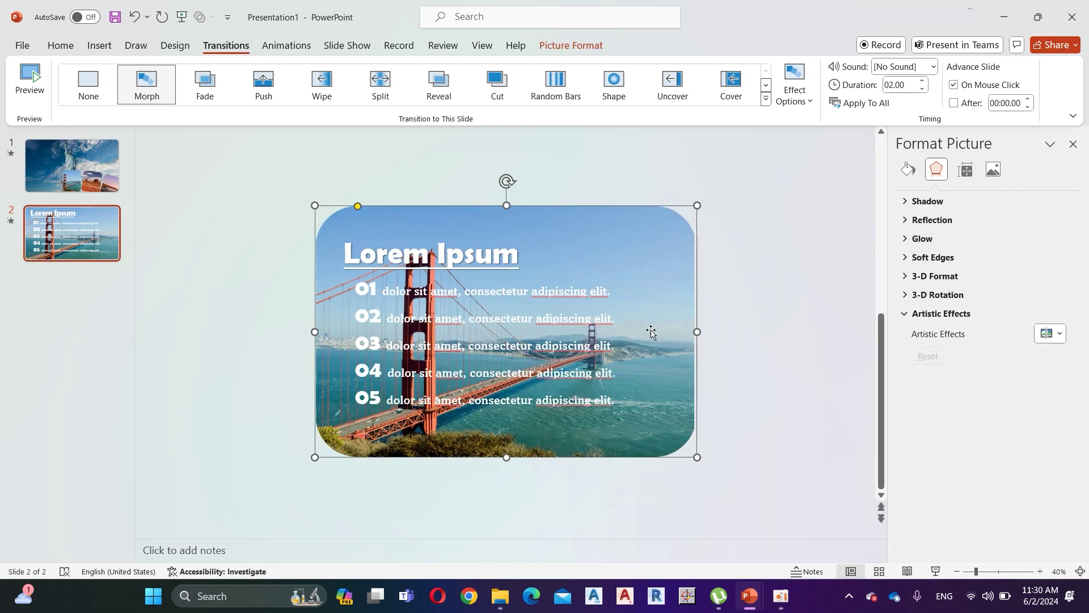
key(ctrl+v)
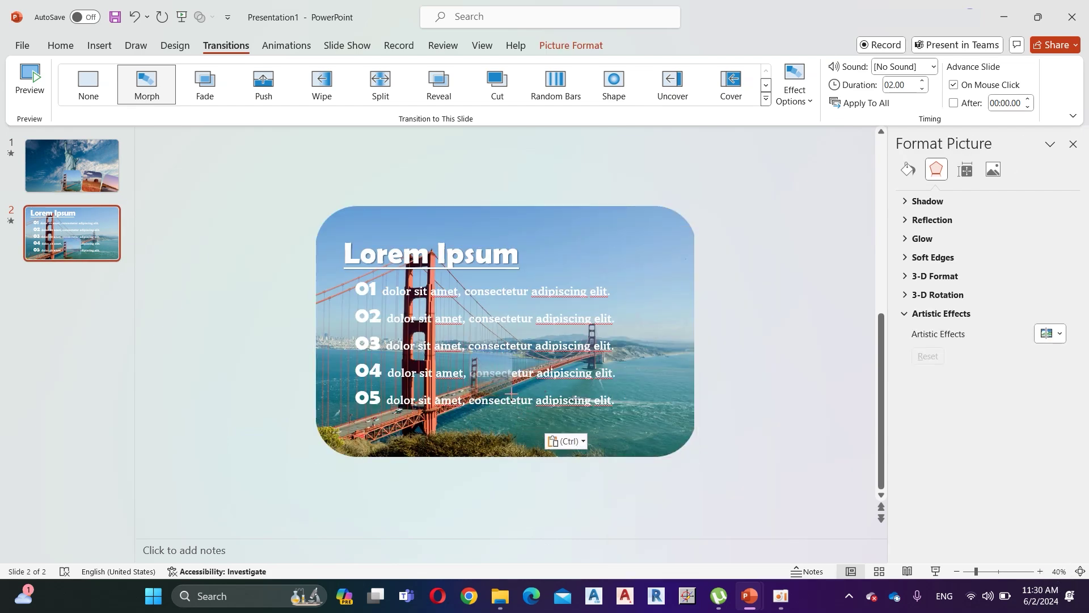
click(482, 375)
drag(484, 366, 673, 415)
Give the small picture an Action hyperlink to slide 1.
click(61, 45)
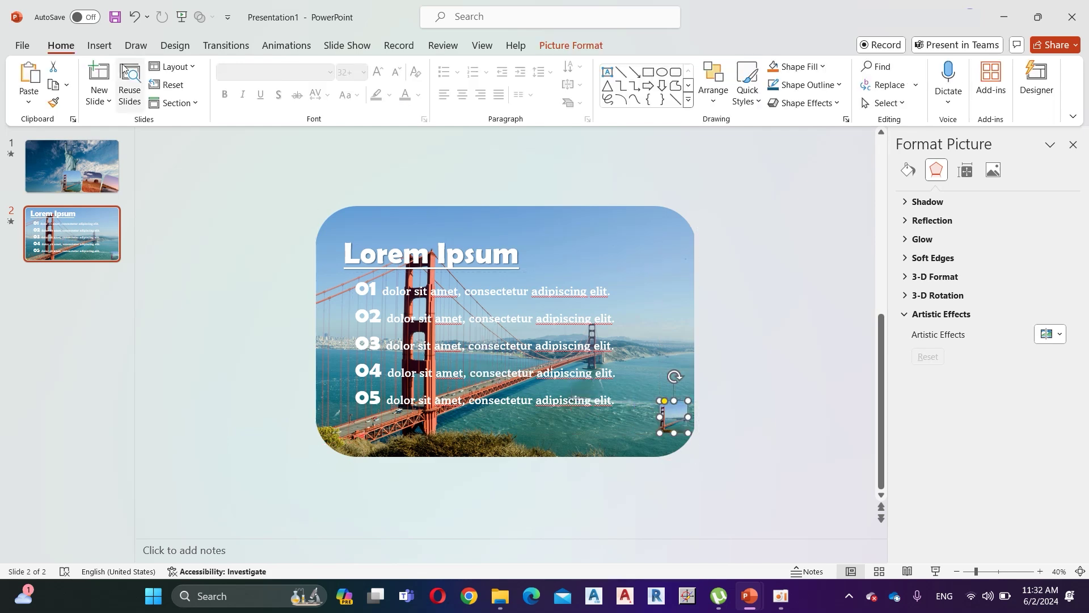
click(99, 45)
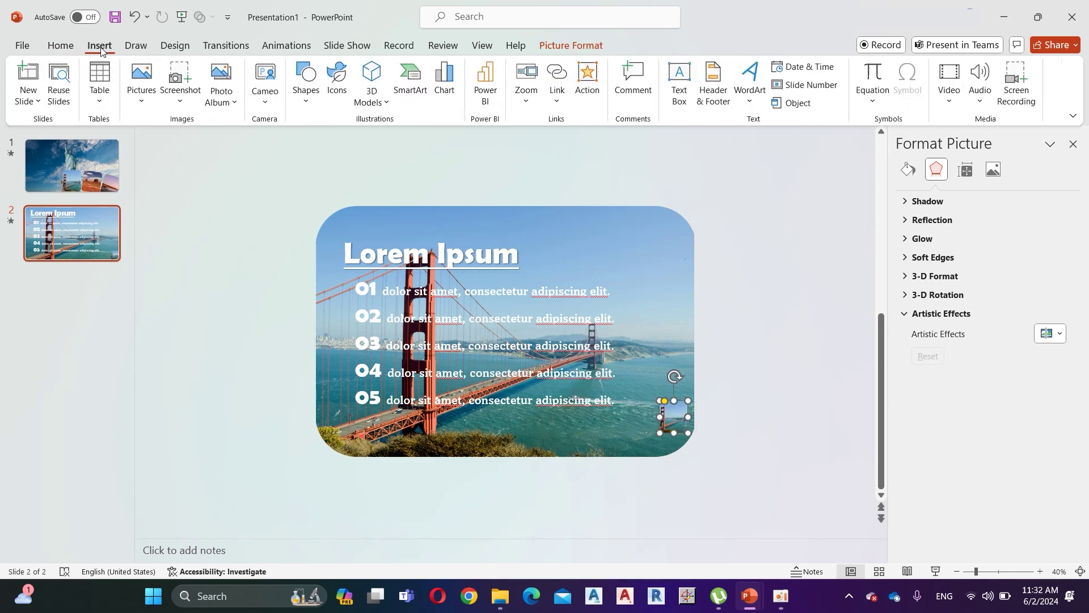
click(581, 85)
click(641, 250)
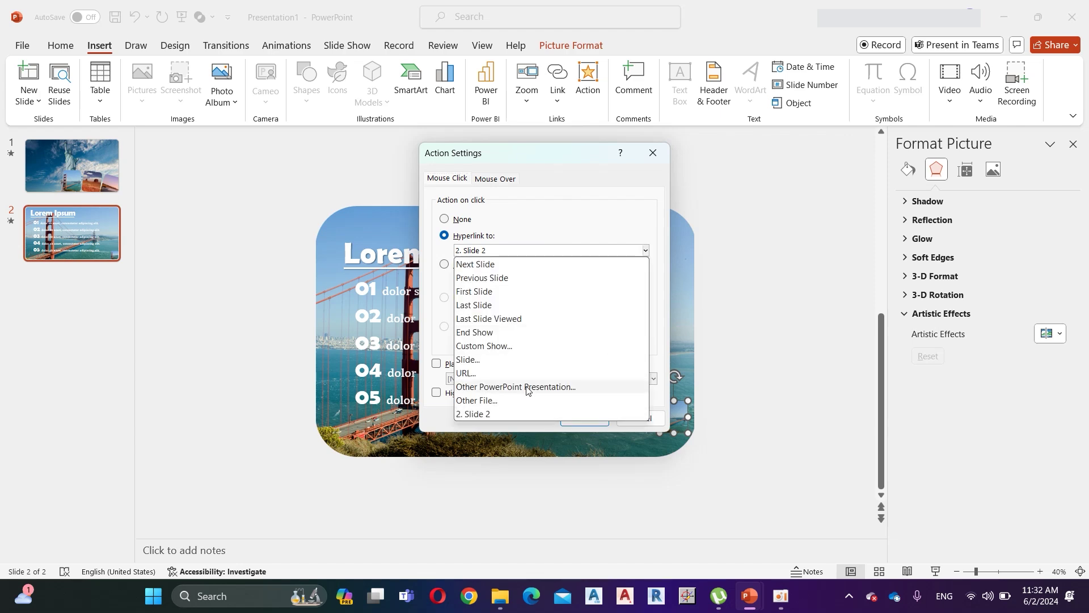
click(469, 359)
click(625, 373)
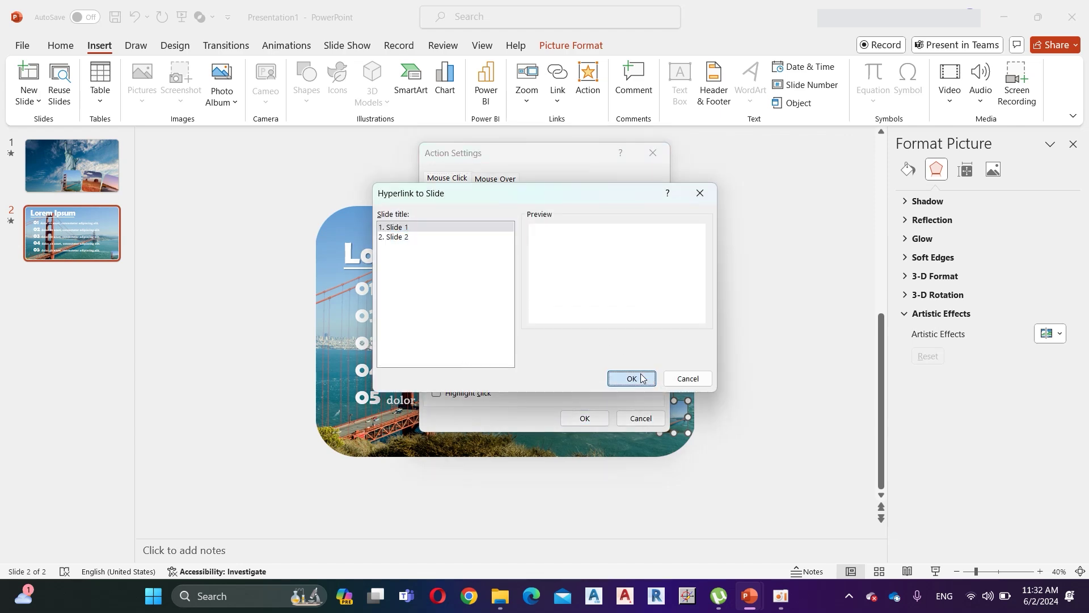
click(584, 418)
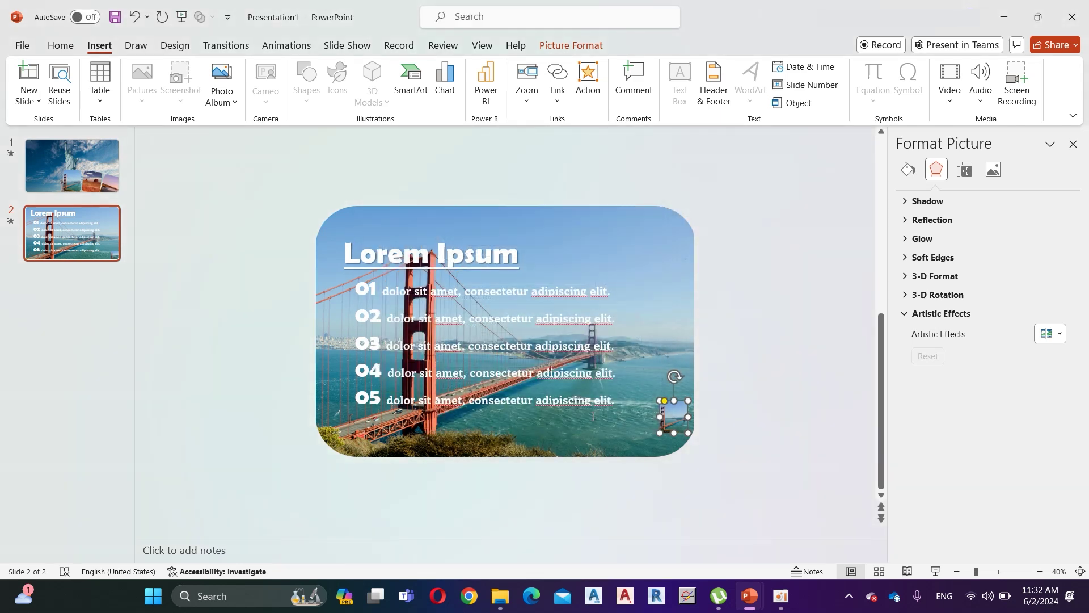
key(Page_Up)
Run the slide show, morph from the Golden Gate card to slide 2, then return via its thumbnail.
click(936, 572)
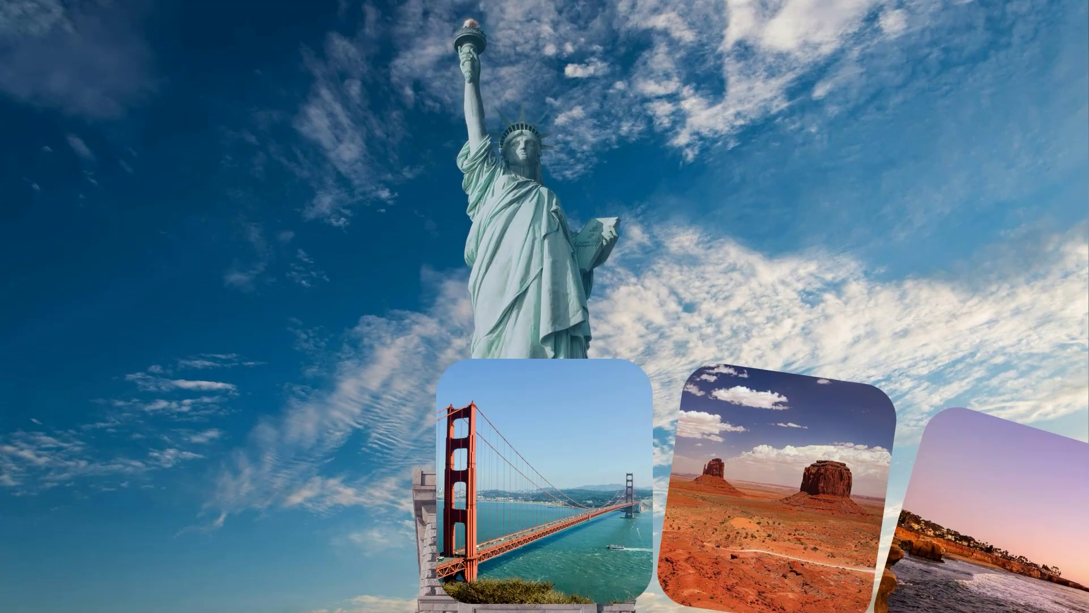
click(516, 487)
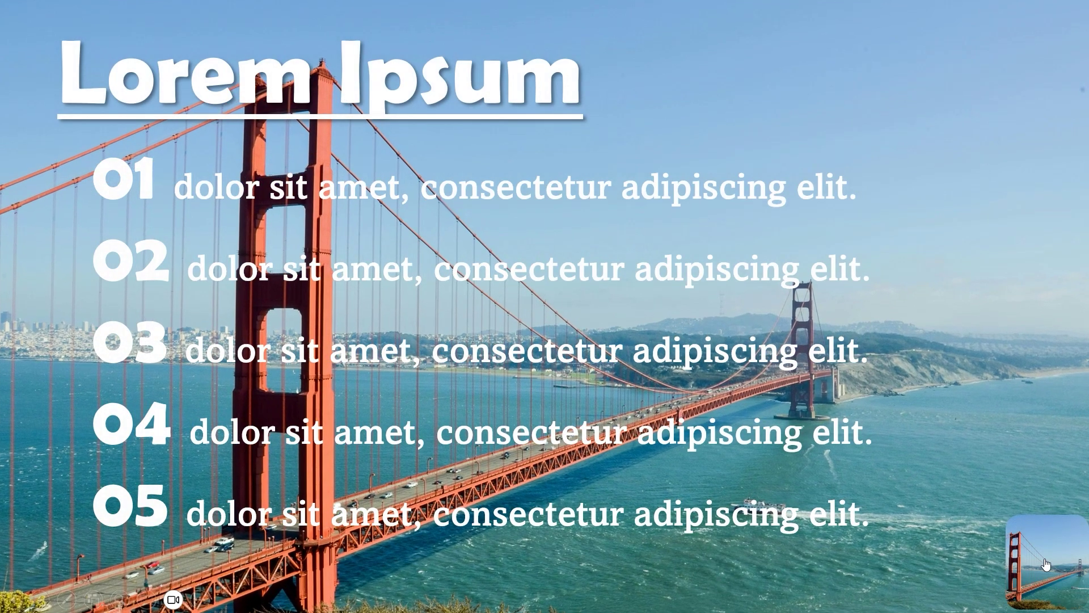
click(1044, 558)
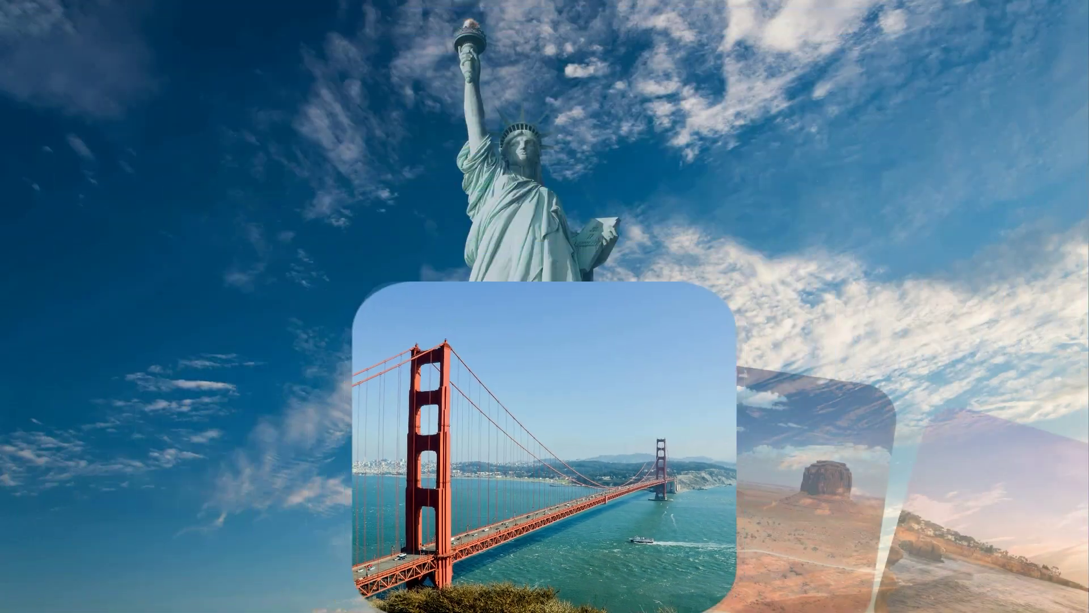
End the show and copy slide 2's Lorem Ipsum title and 01–05 list.
key(Escape)
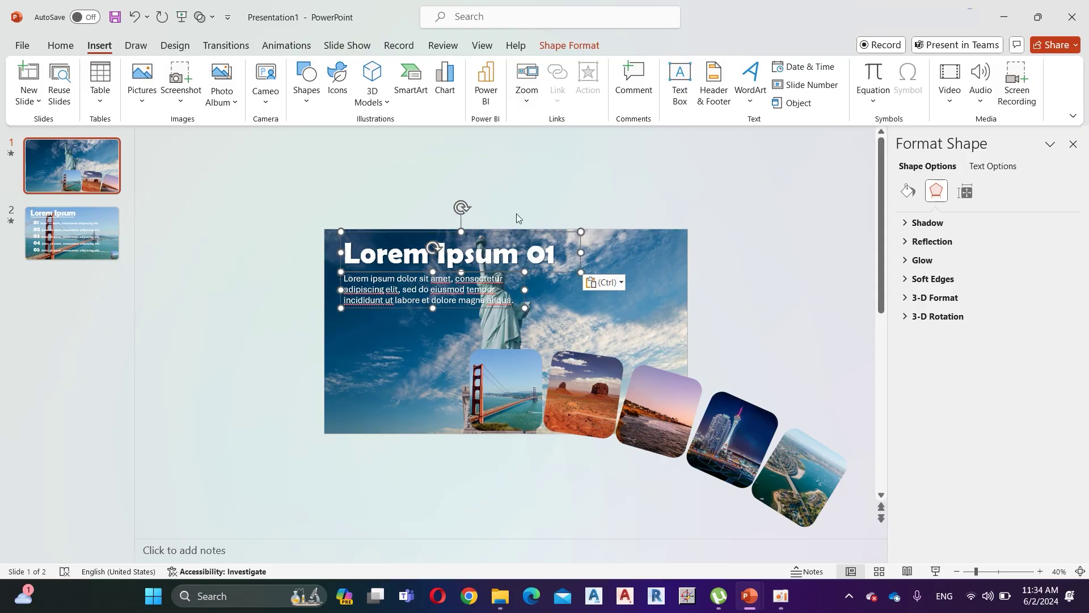
click(608, 186)
scroll(607, 186, down, 1)
drag(292, 192, 676, 471)
right_click(435, 230)
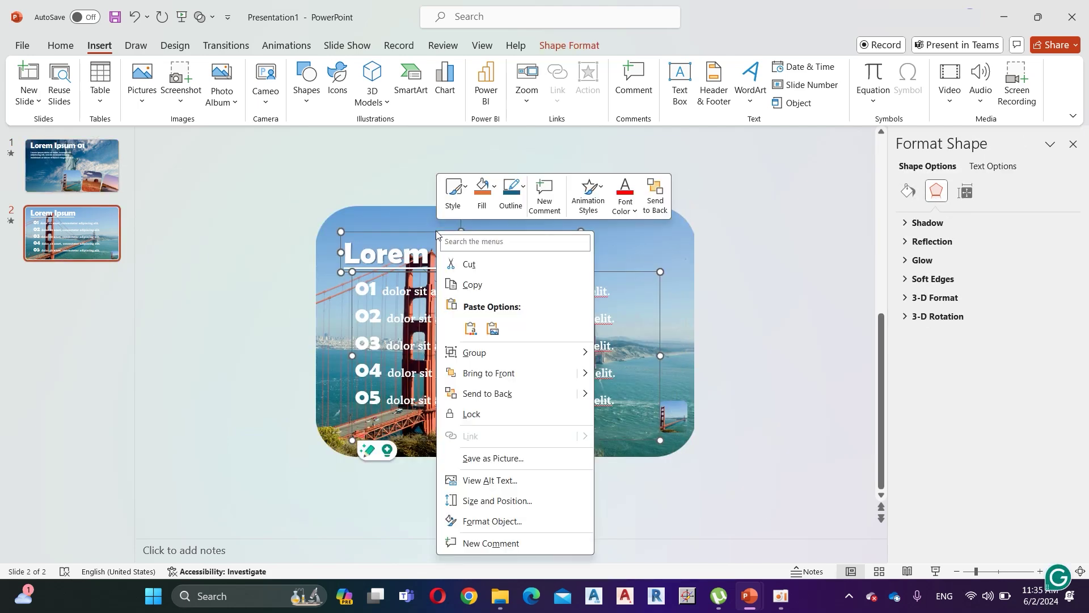
click(476, 282)
Paste them on slide 1, parking the title left of the slide and the list below.
click(72, 166)
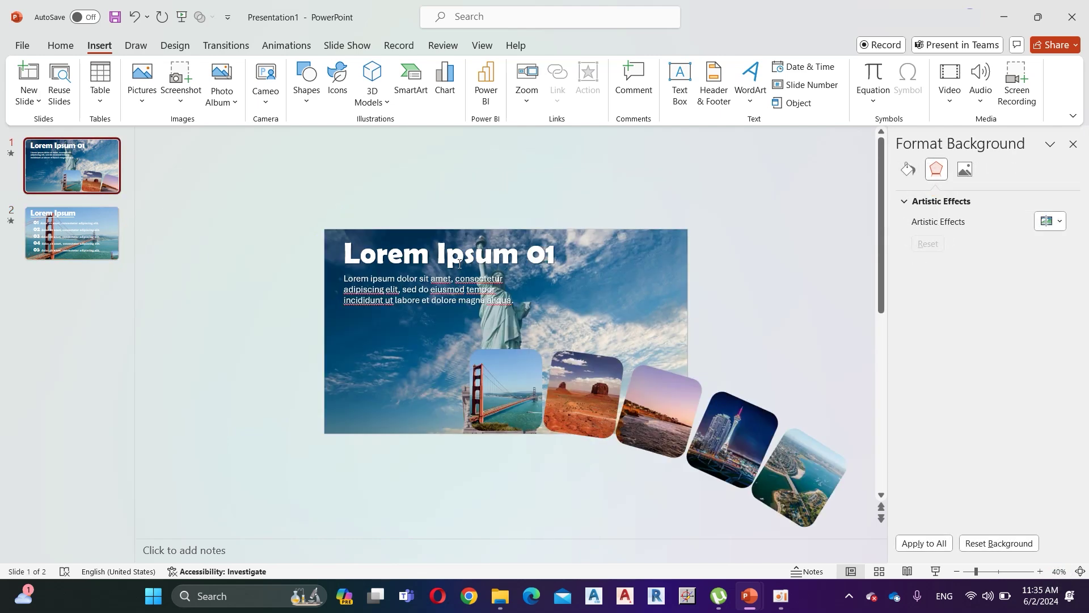
right_click(380, 359)
click(416, 196)
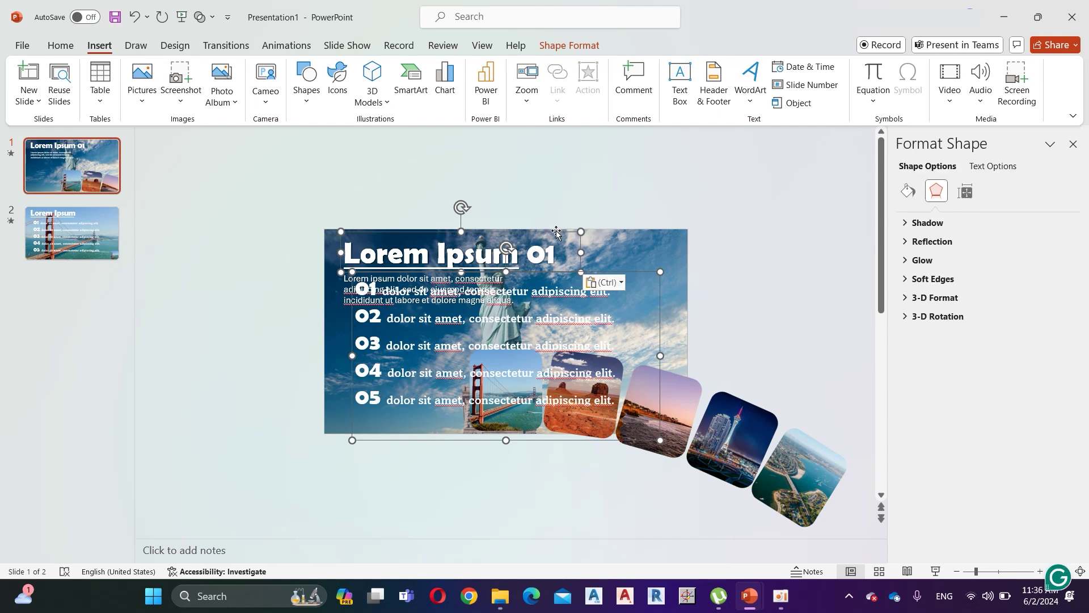
drag(558, 231, 483, 282)
drag(293, 281, 165, 213)
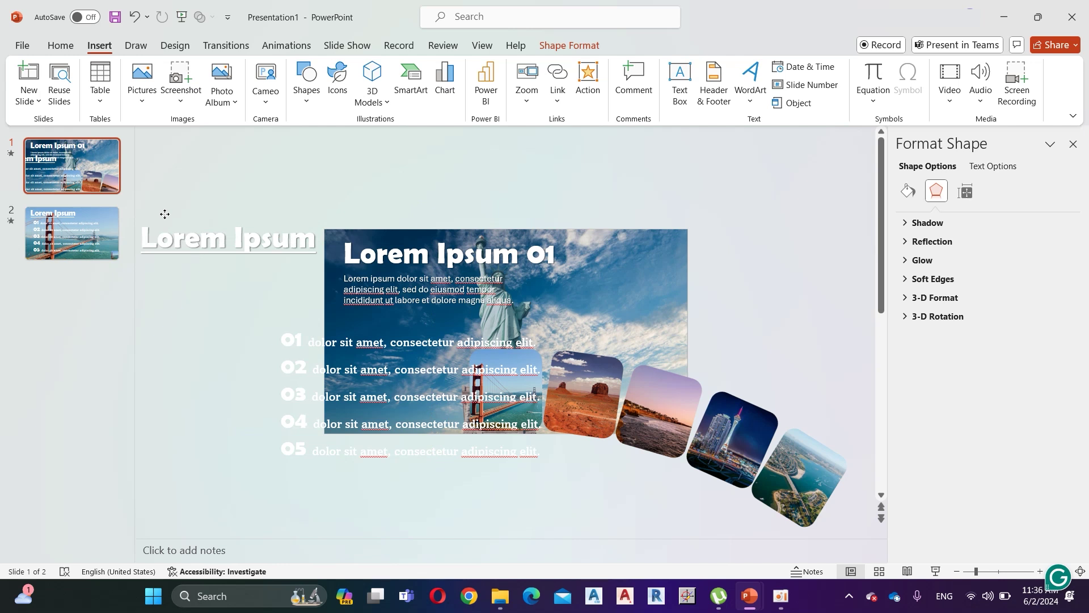
scroll(159, 219, down, 2)
drag(480, 327, 515, 420)
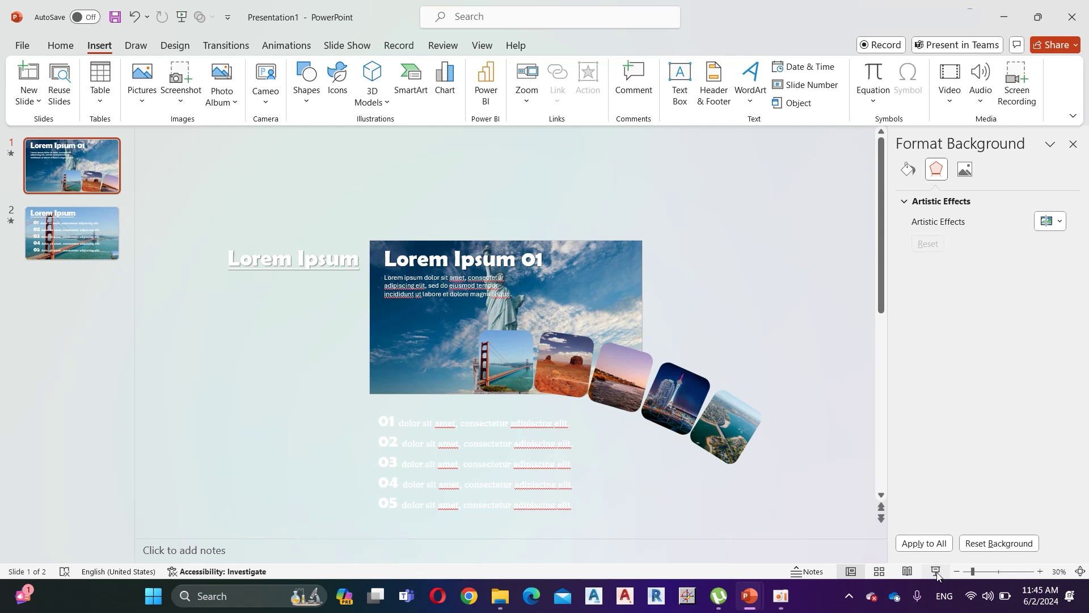
click(936, 572)
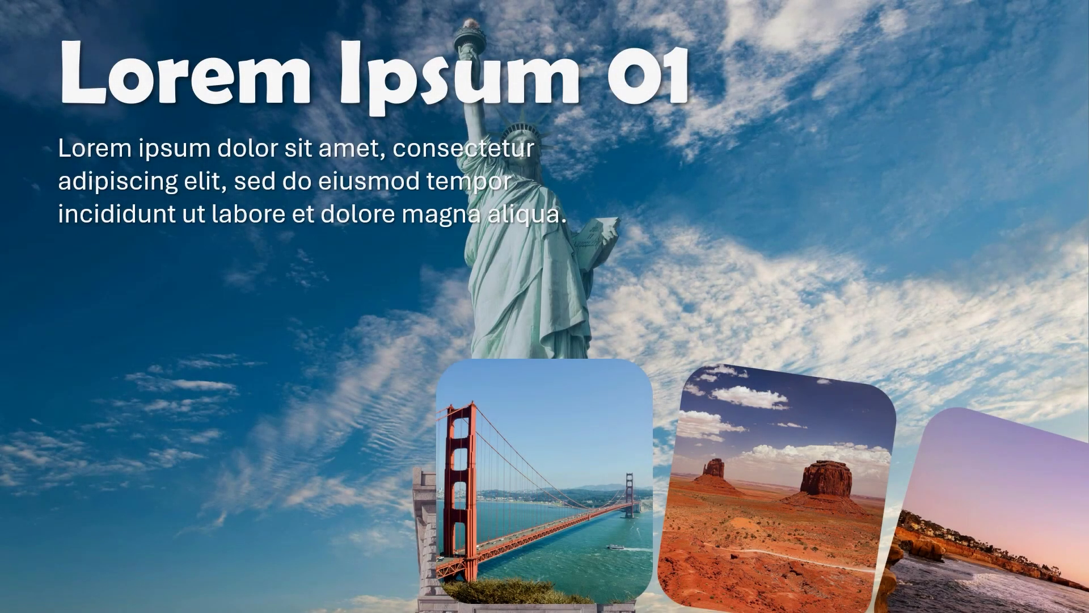
click(570, 490)
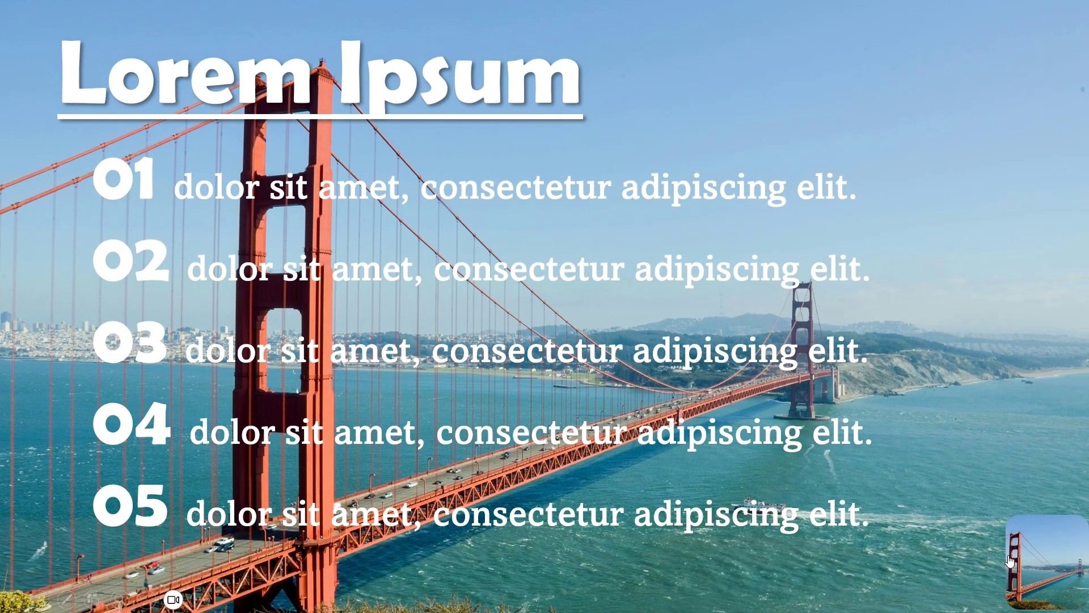
click(1040, 557)
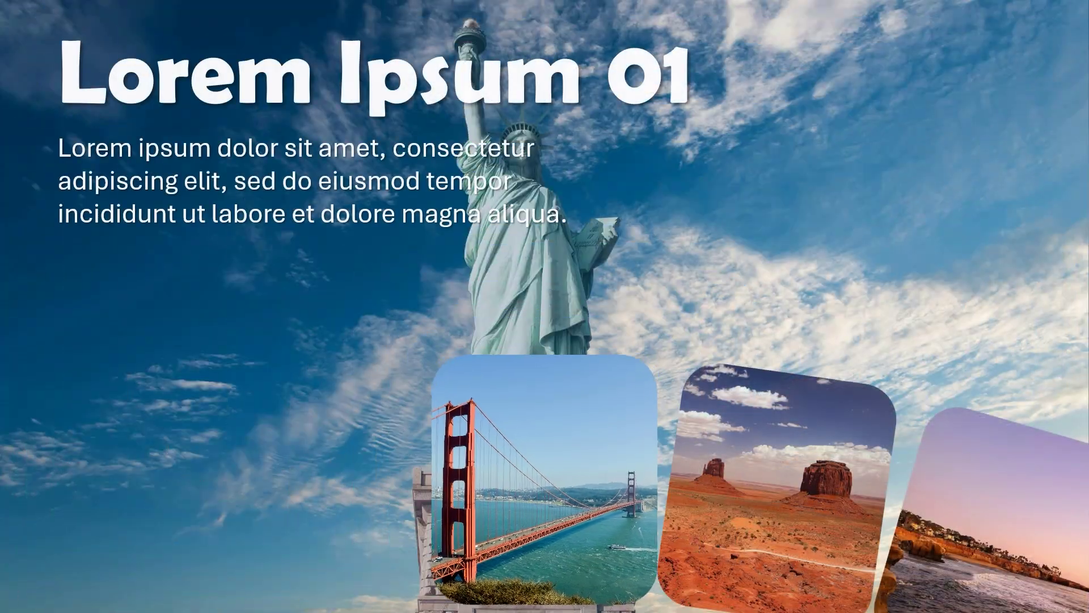
key(Escape)
right_click(70, 163)
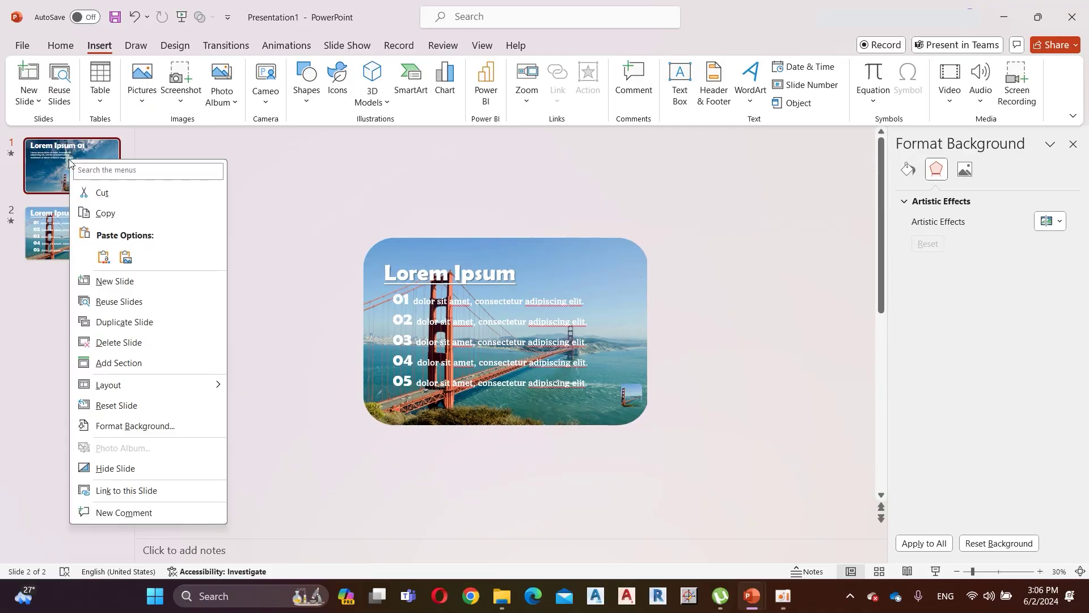
Duplicate slide 1 as a new slide 2 and delete its 01–05 list.
click(143, 322)
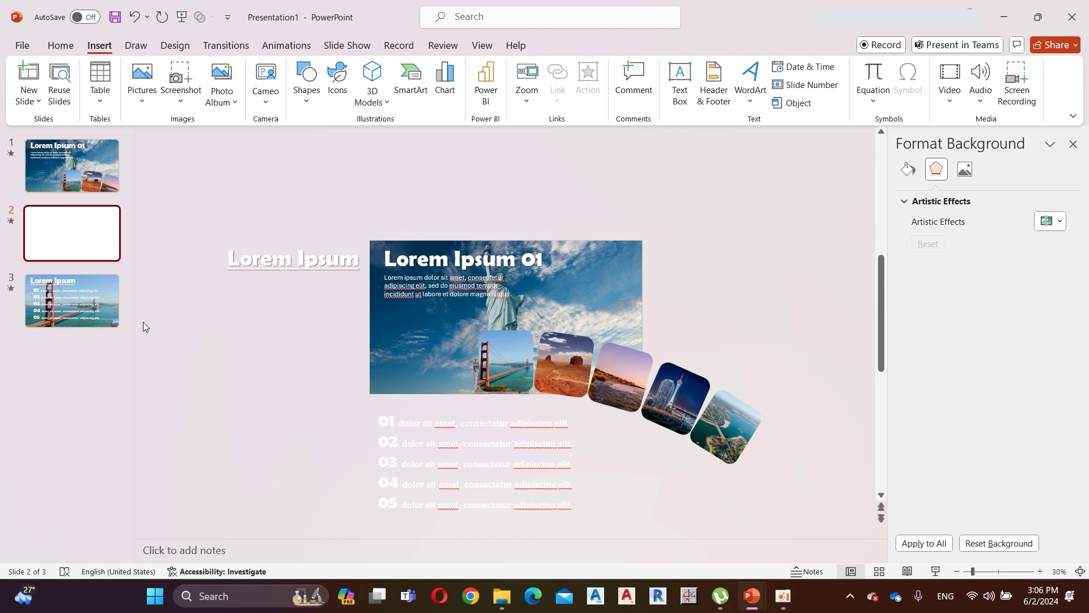
click(463, 416)
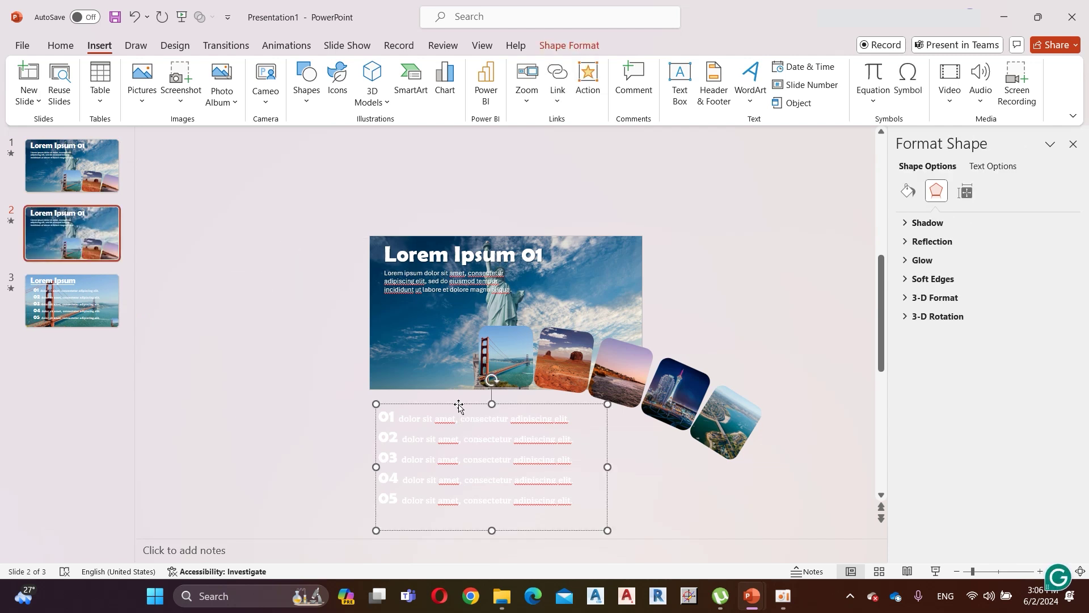
key(Delete)
Set the card rotations: desert 0°, sunset 8°, city 16°, aerial coast 24°.
scroll(459, 406, up, 1)
click(517, 397)
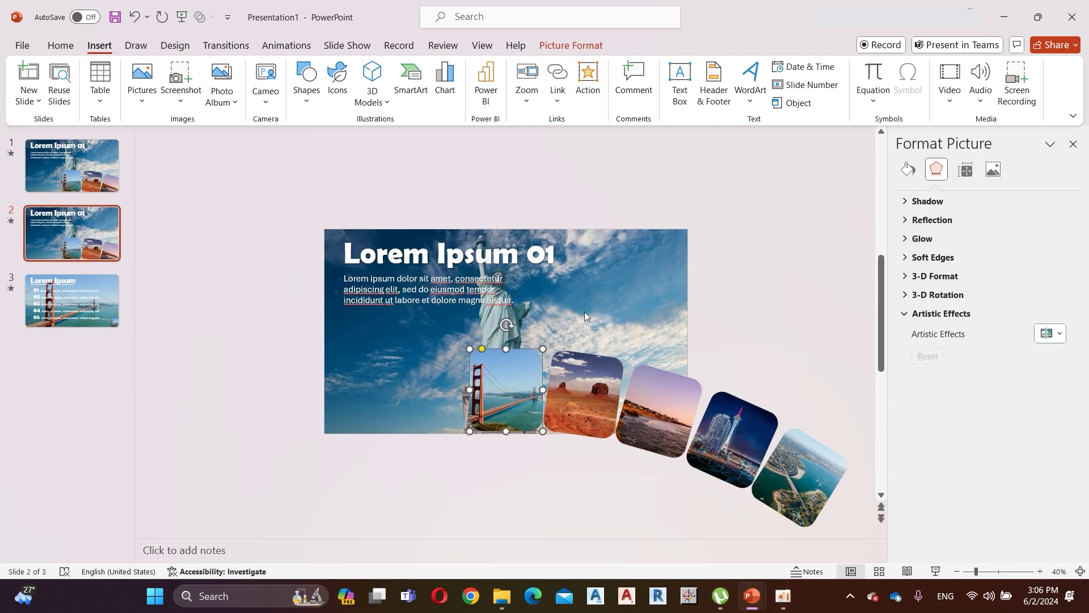
click(963, 171)
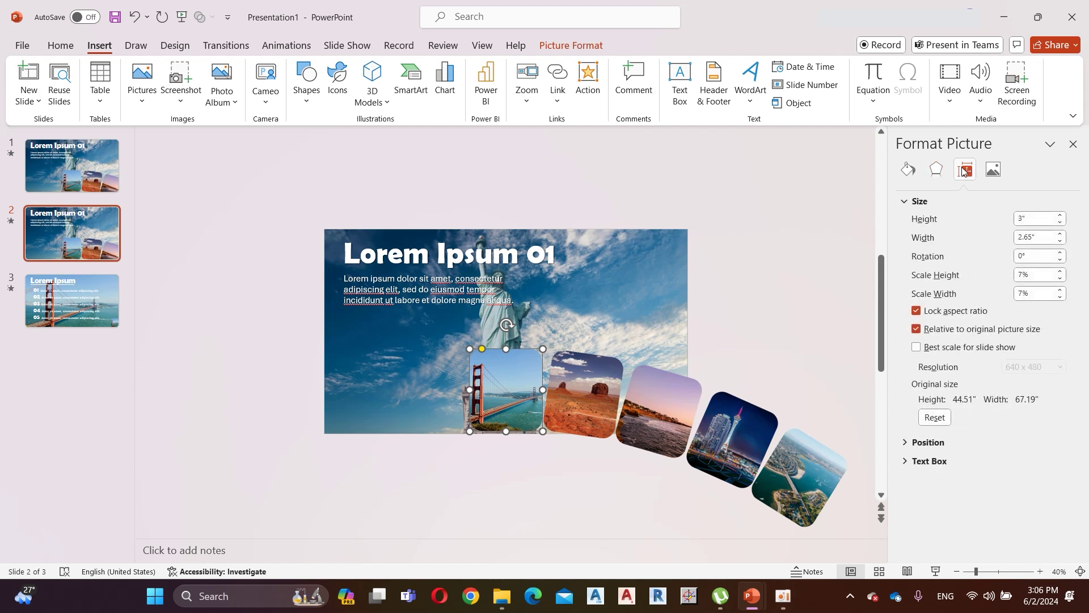
click(1022, 257)
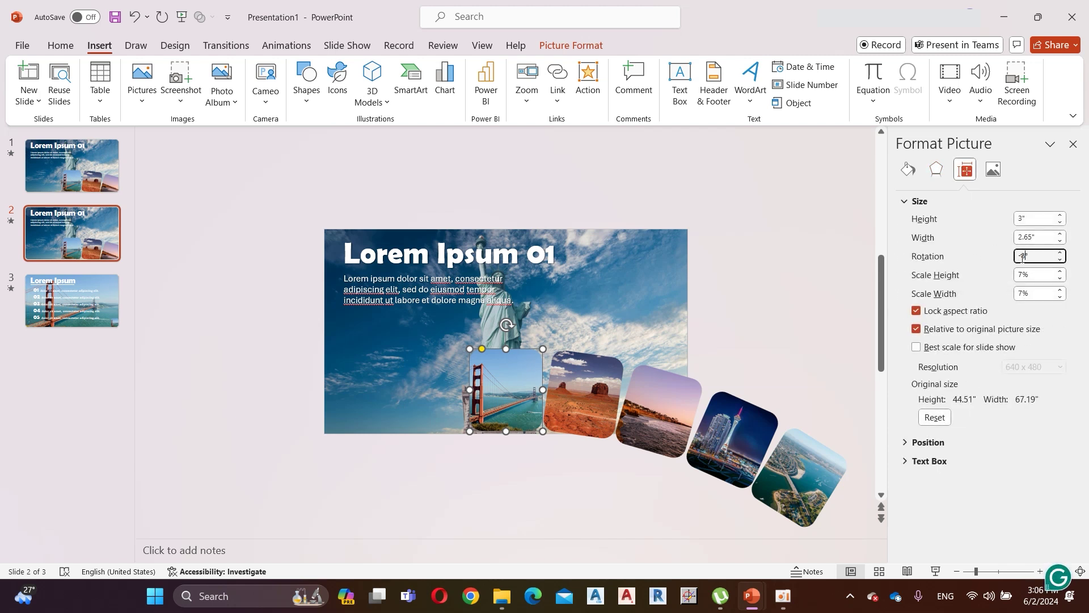
key(Return)
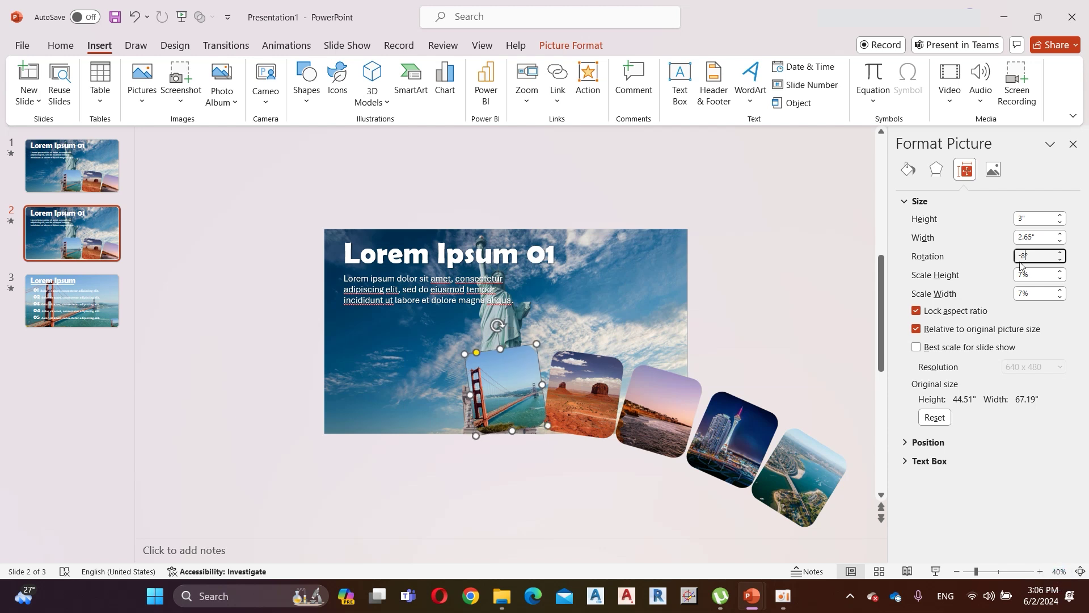
click(571, 408)
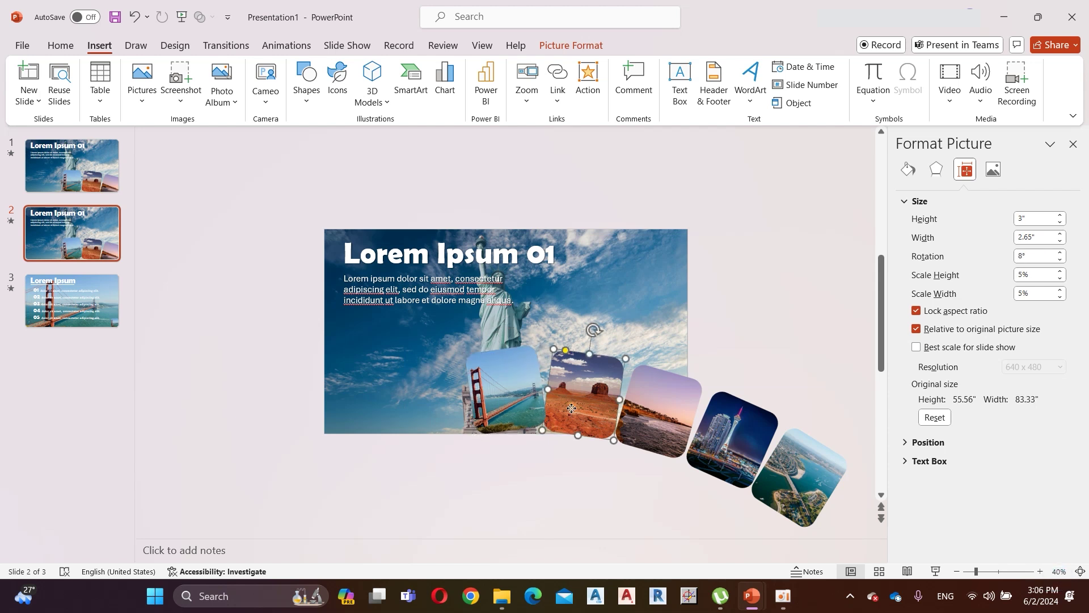
click(1022, 257)
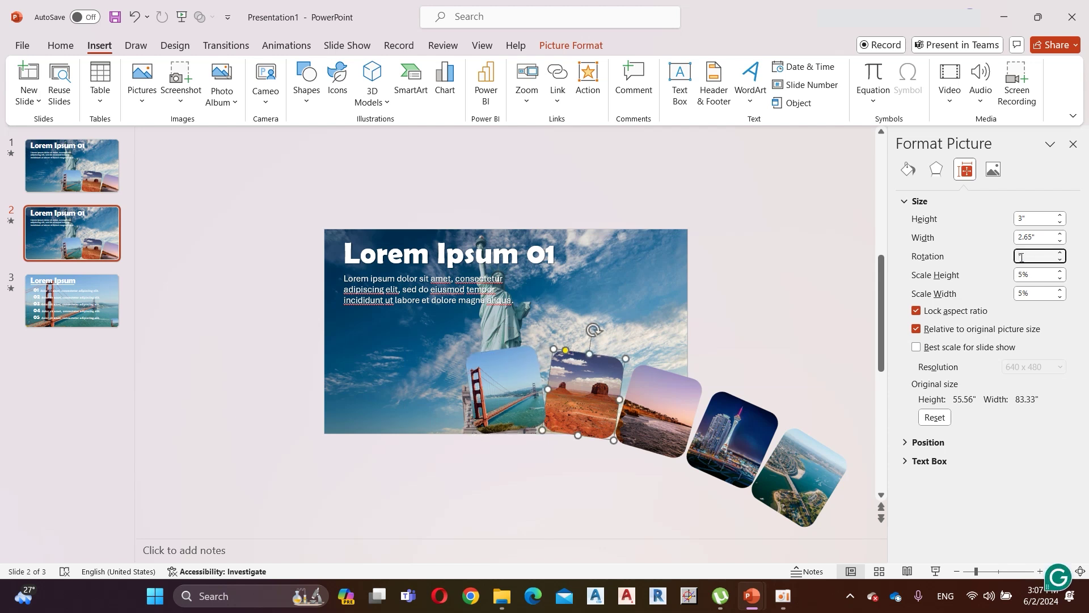
key(Return)
click(659, 409)
click(1016, 258)
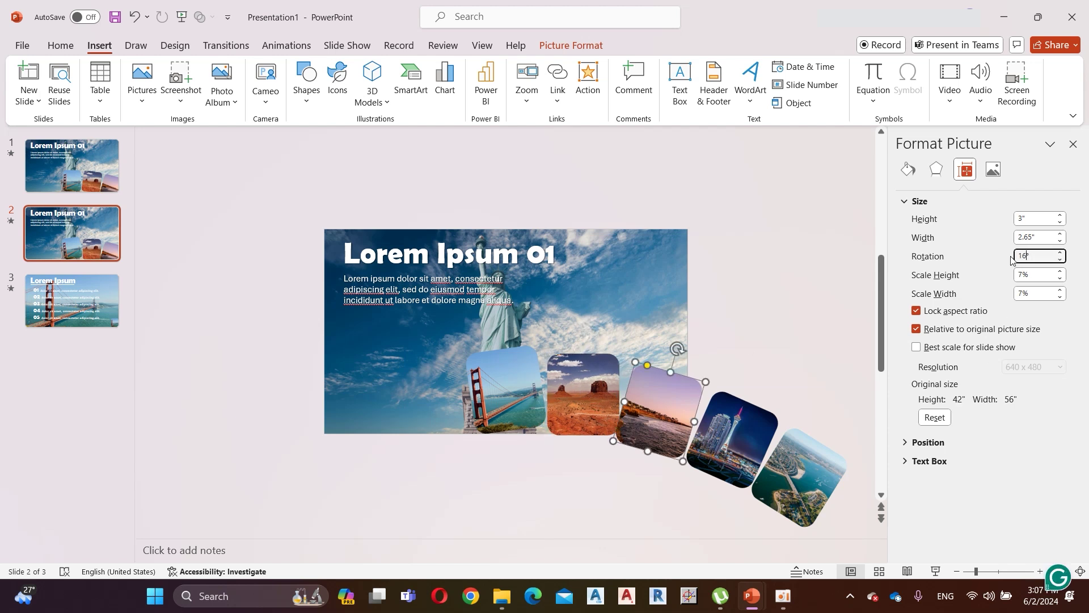
key(Return)
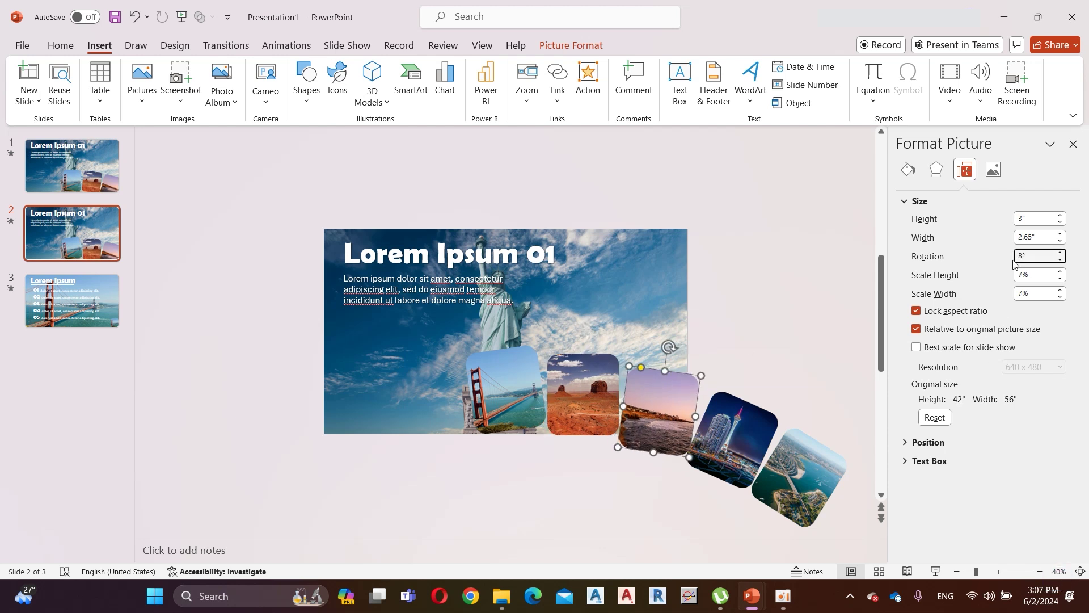
click(732, 440)
click(1020, 256)
key(Return)
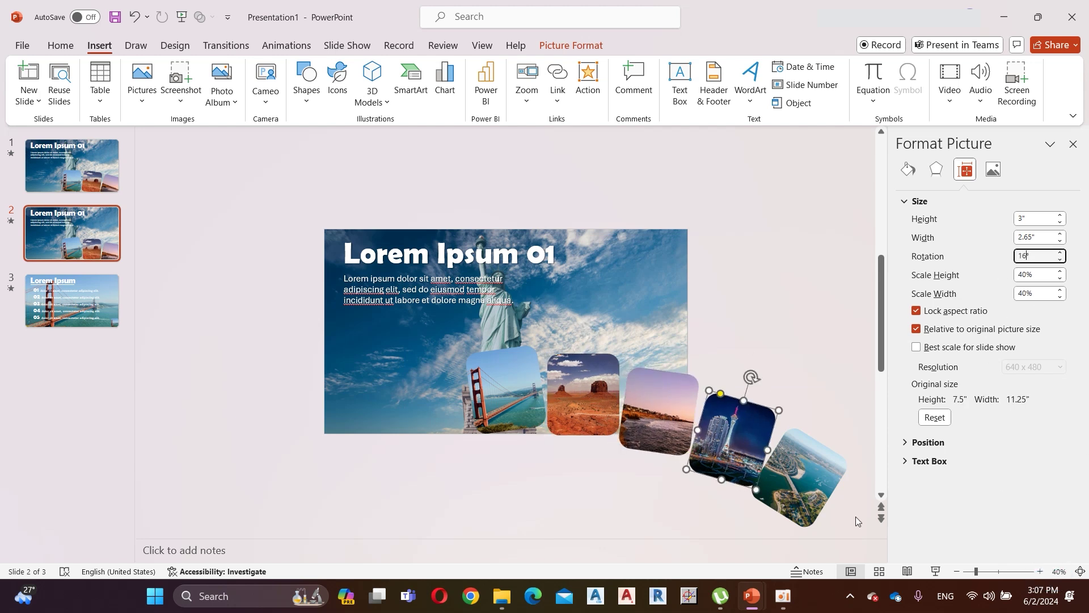
click(819, 471)
click(1014, 258)
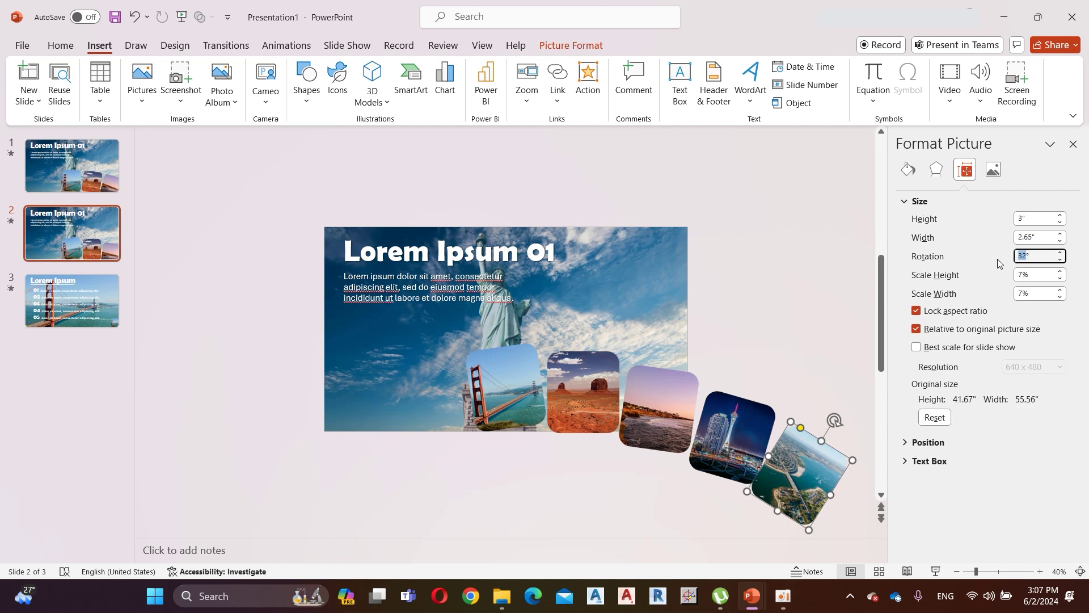
text(24)
key(Return)
Drag the five photo cards into an arc beside the statue.
drag(505, 392, 428, 401)
click(570, 396)
drag(570, 396, 511, 392)
click(425, 423)
drag(426, 422, 444, 419)
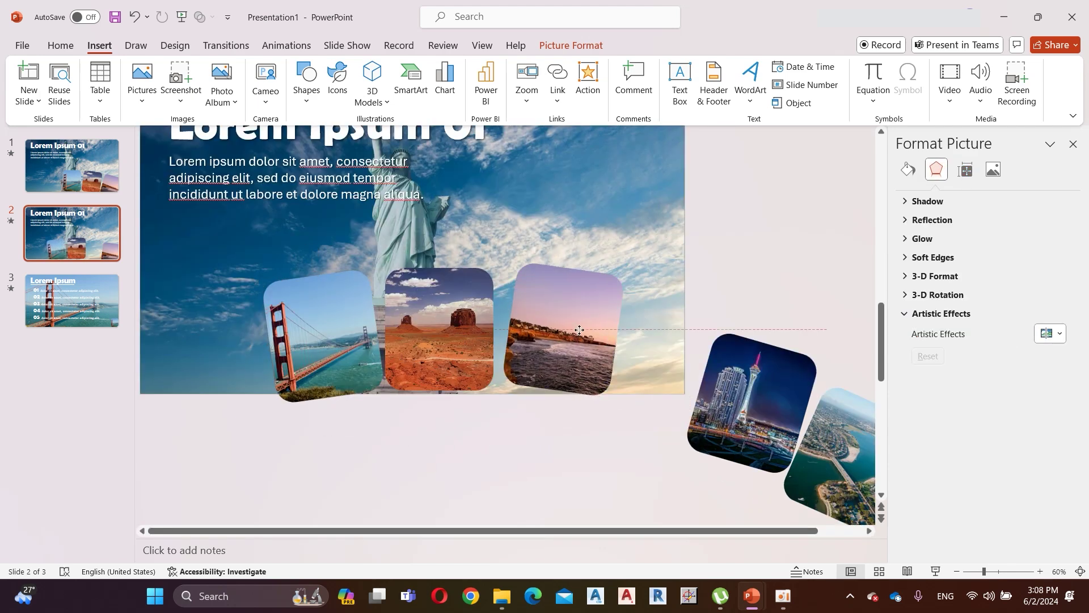
drag(576, 328, 572, 325)
drag(761, 414, 685, 373)
drag(821, 448, 753, 390)
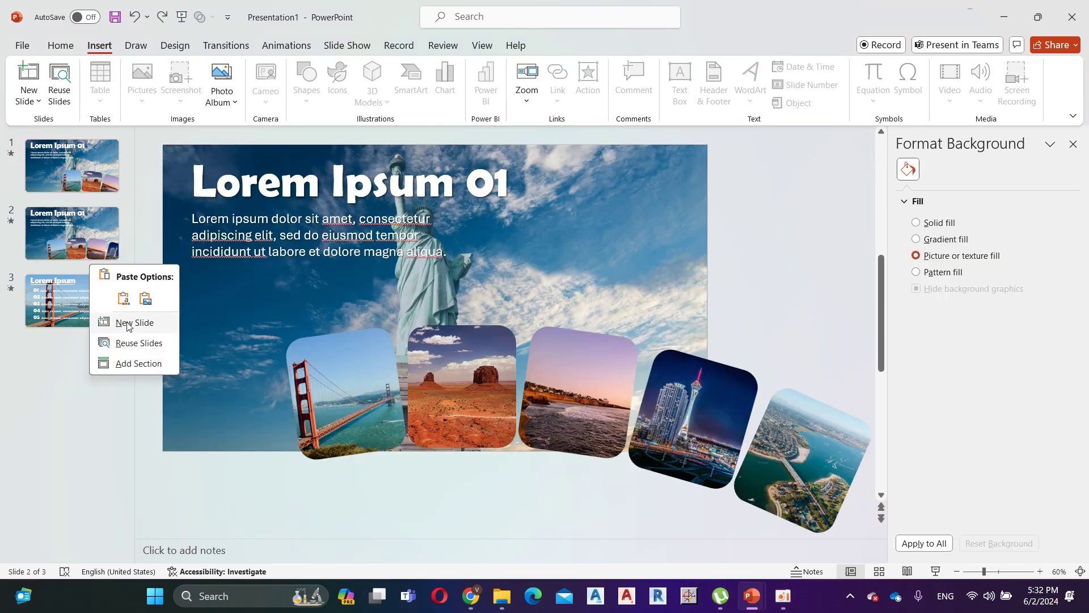
Insert a new slide 3 with the Statue of Liberty photo as its picture-fill background.
click(127, 321)
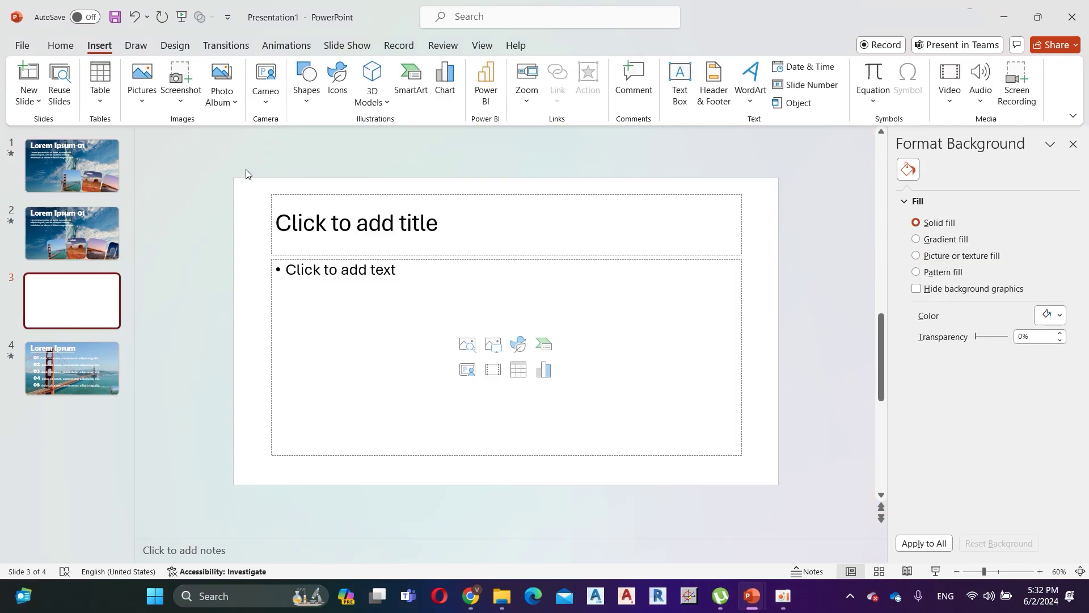
click(961, 256)
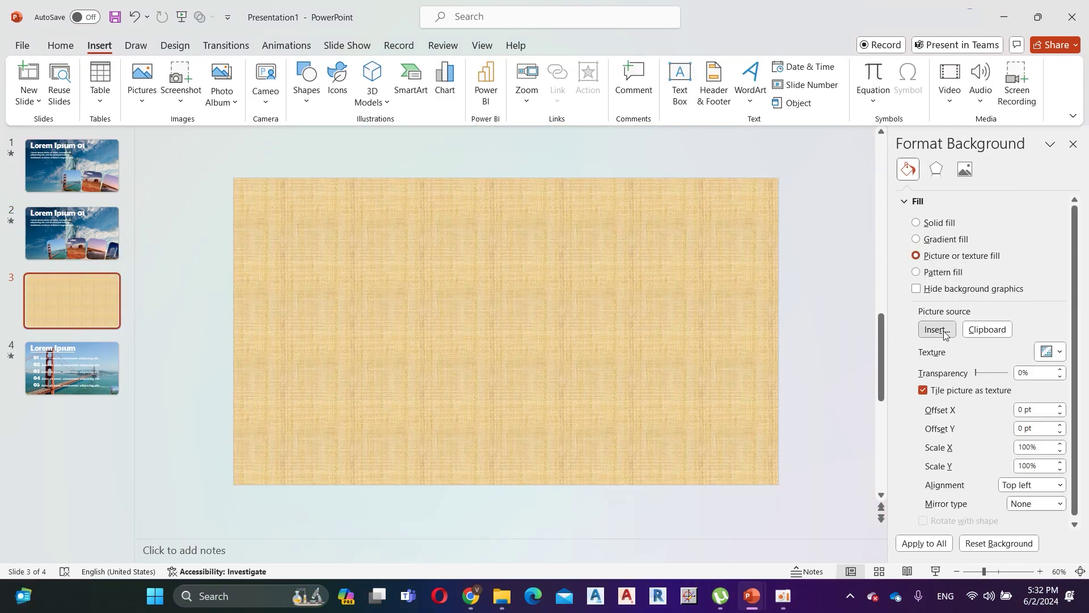
click(938, 330)
click(657, 236)
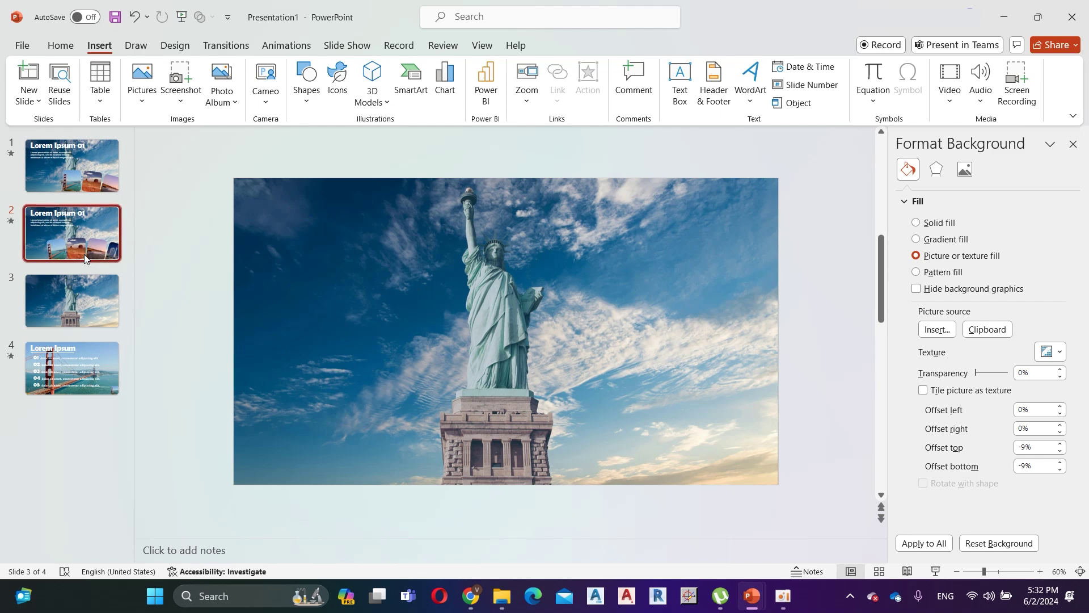
Copy slide 2's desert card and paste it onto slide 3.
click(84, 254)
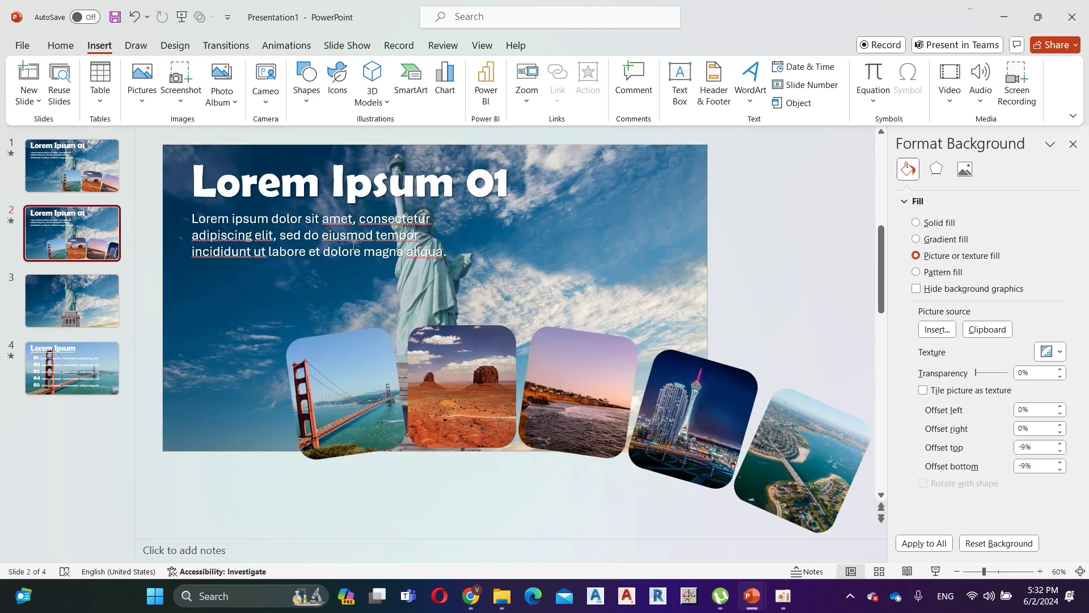
click(446, 385)
right_click(446, 384)
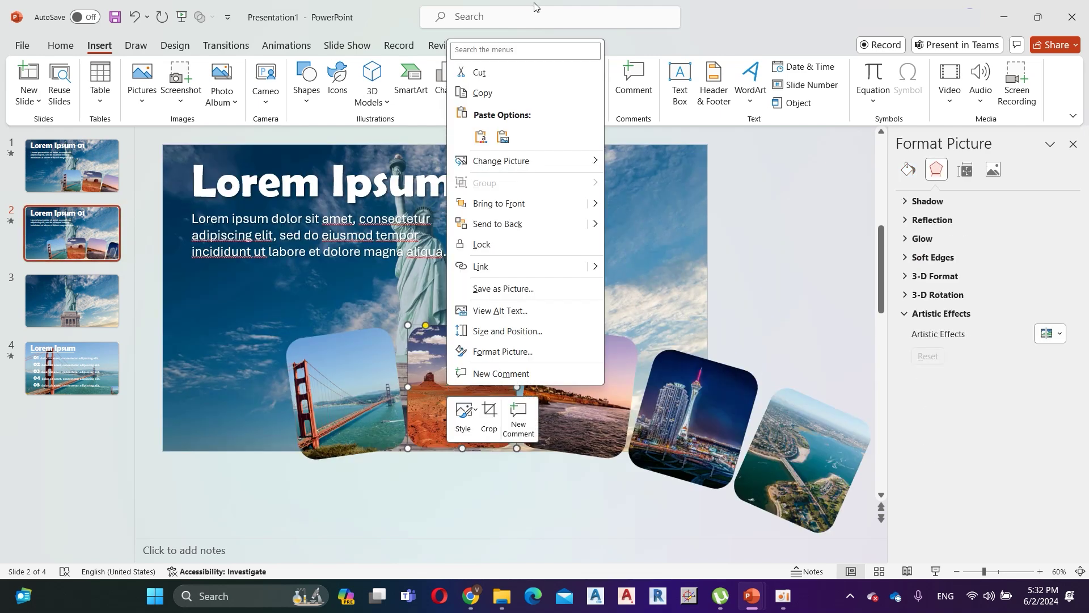
click(518, 100)
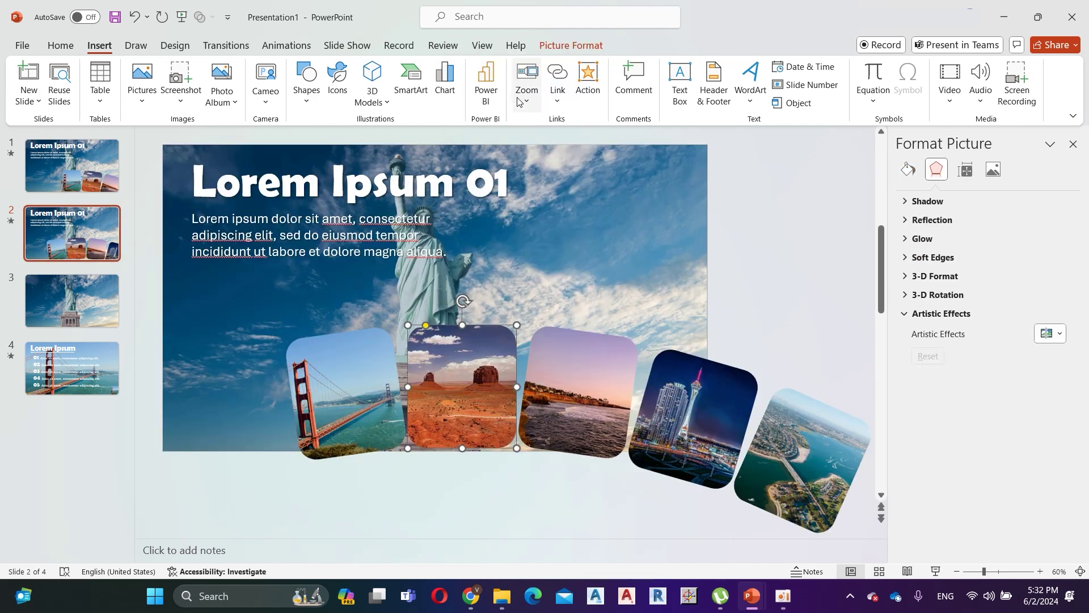
click(88, 302)
right_click(387, 290)
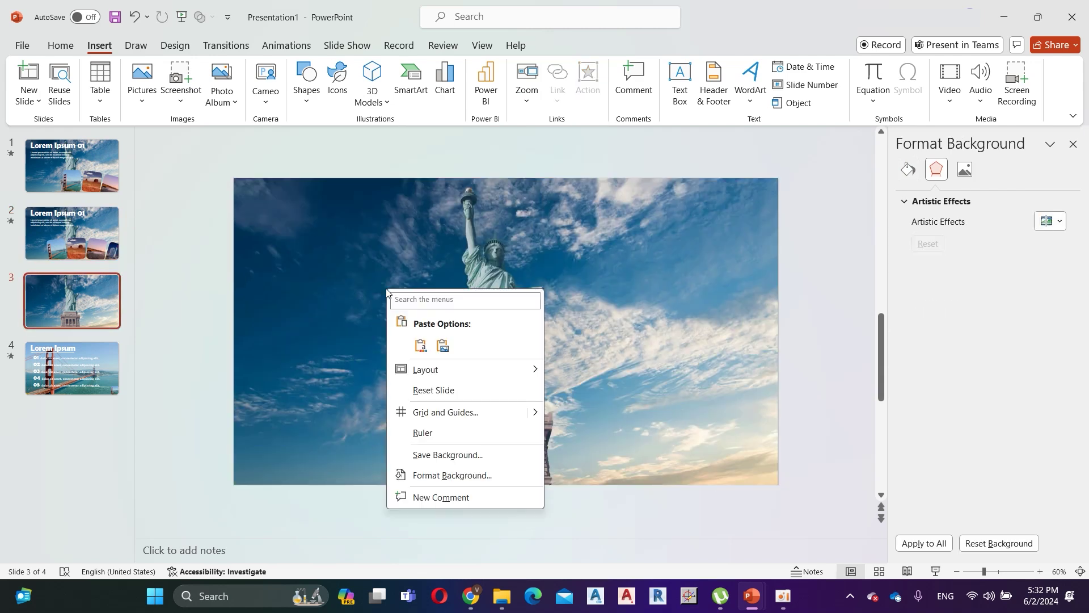
click(427, 349)
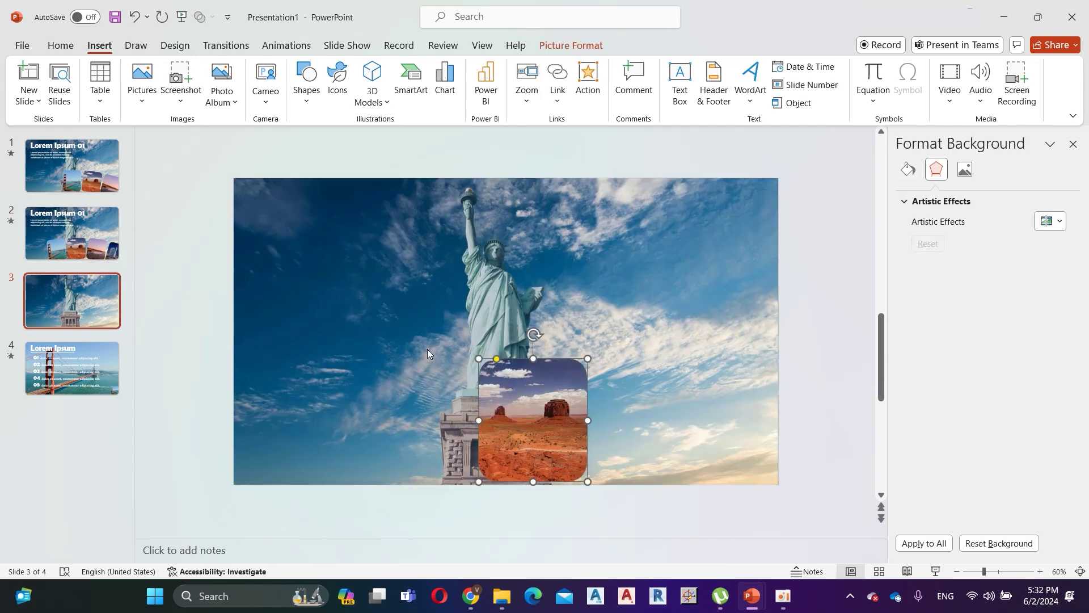
Uncrop the desert picture to full width and enlarge it to cover the slide.
click(590, 44)
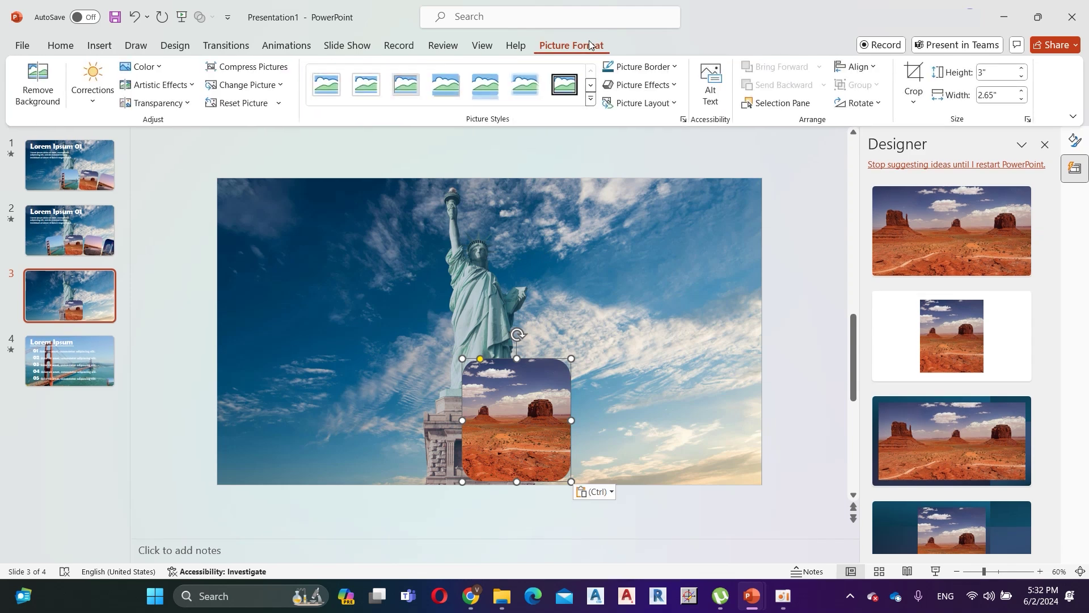
click(914, 79)
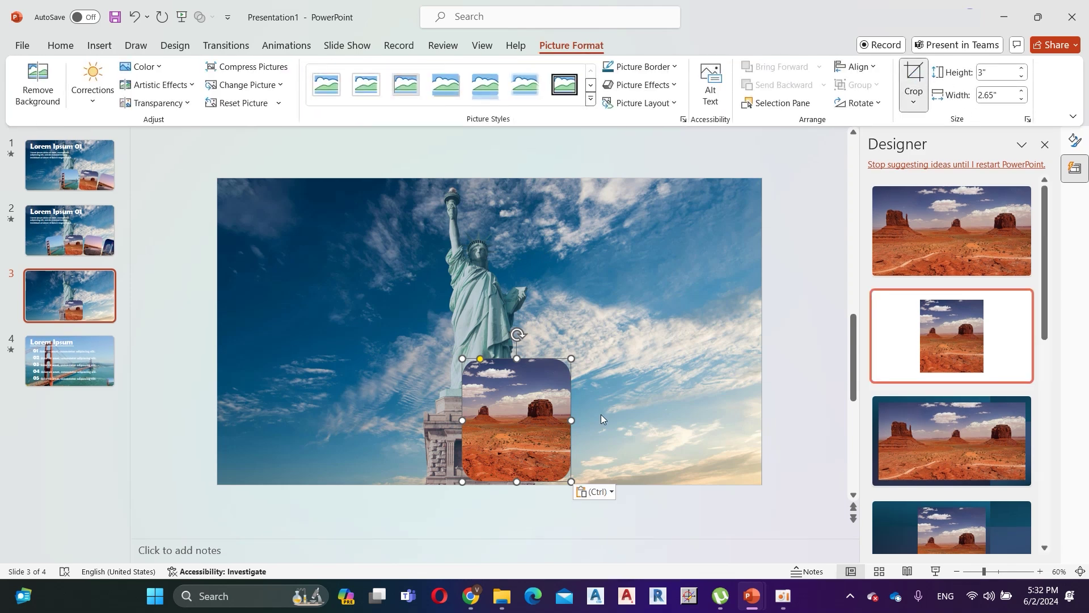
drag(464, 418, 390, 423)
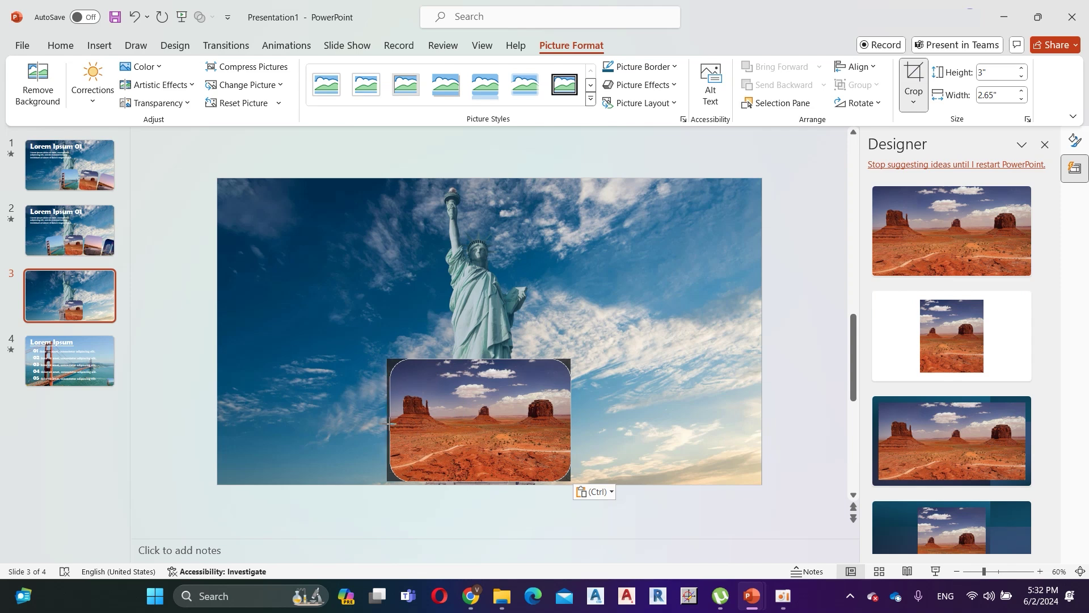
click(686, 271)
drag(457, 449, 278, 256)
drag(390, 291, 717, 340)
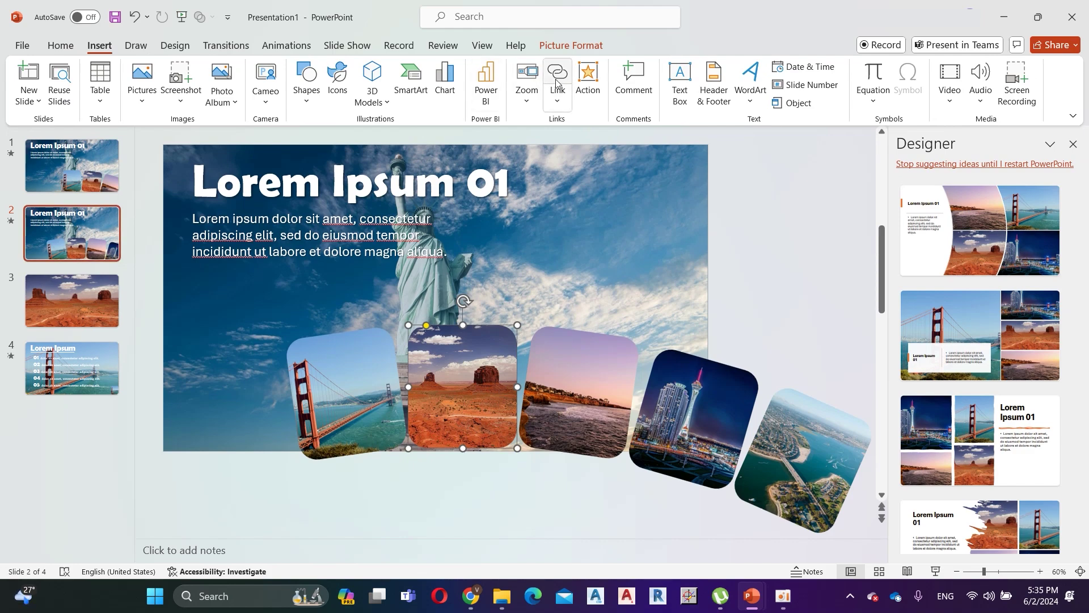
Hyperlink the desert card to Slide 3 as a place in this document.
click(557, 82)
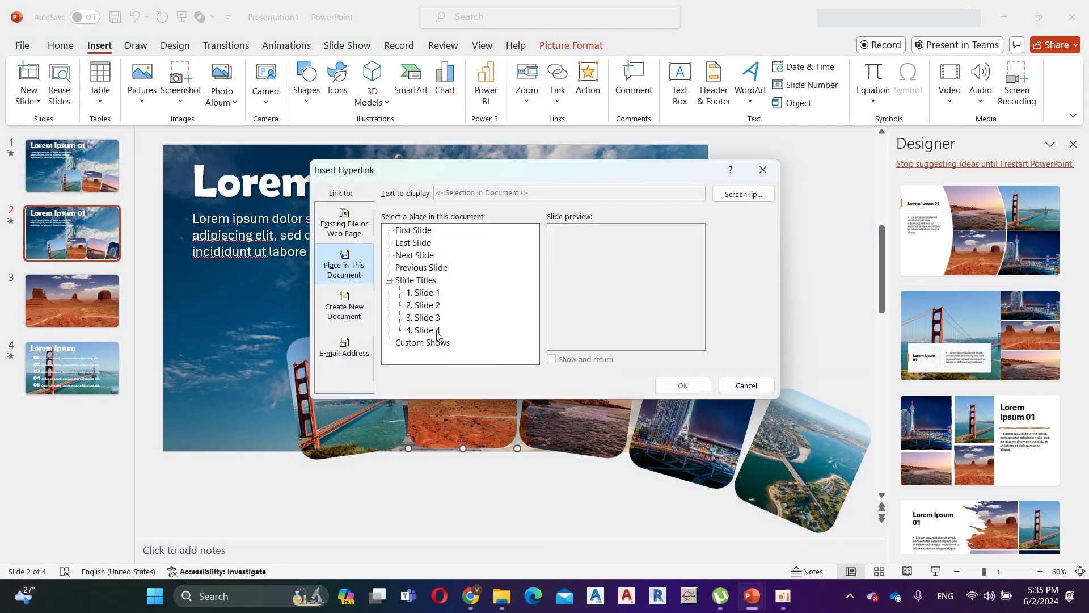
click(439, 319)
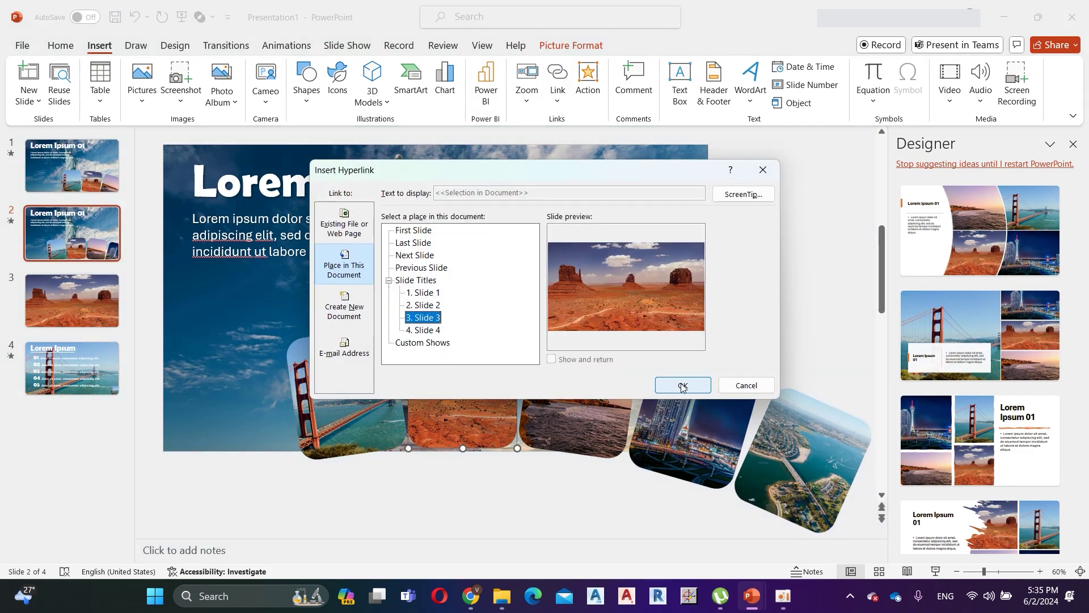
click(682, 385)
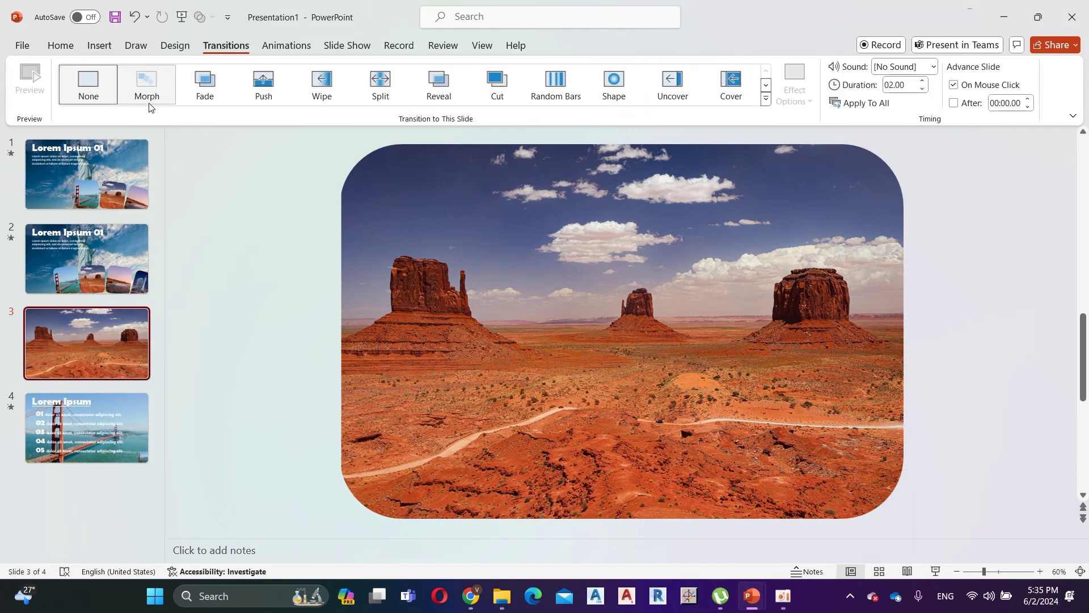
Apply the Morph transition to slide 3 and paste the Lorem Ipsum title with lines 01–06.
click(149, 105)
key(ctrl+v)
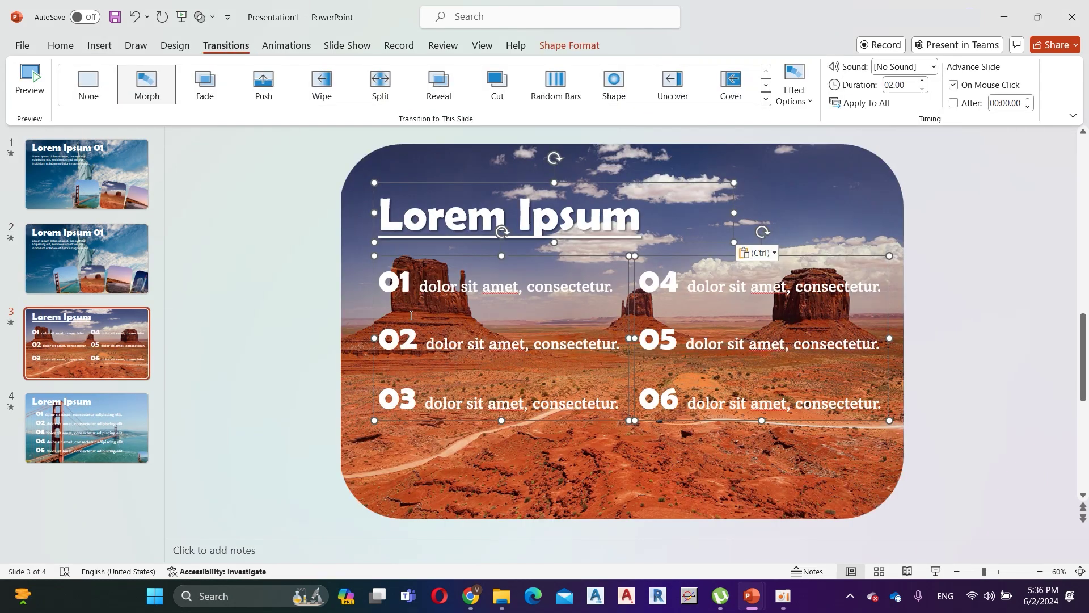
key(Page_Up)
Copy slide 2's desert card and place it small at slide 3's lower right.
click(664, 404)
right_click(668, 407)
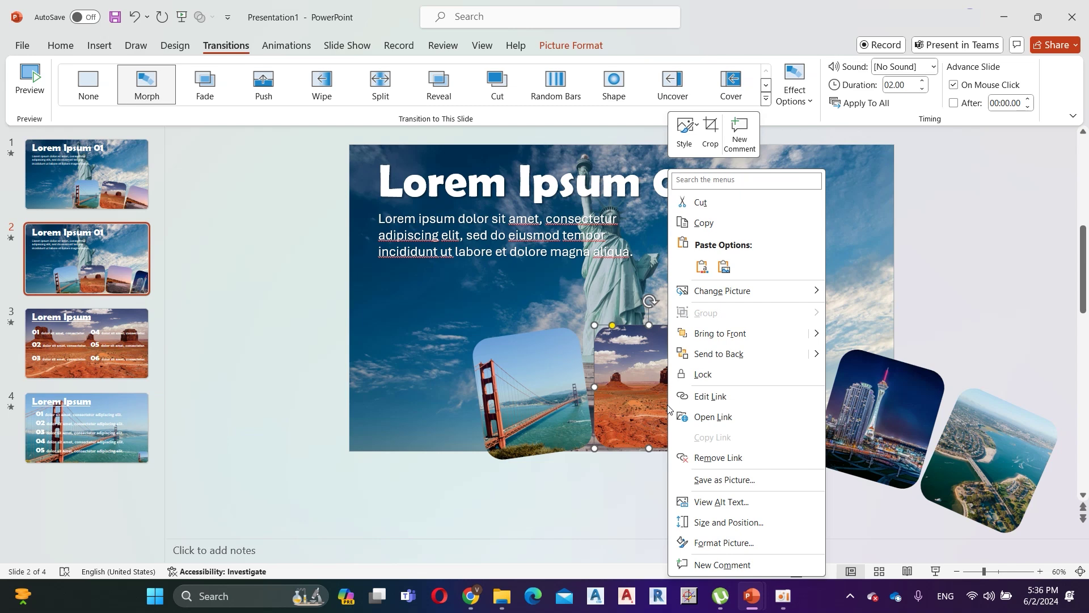
click(704, 223)
click(103, 341)
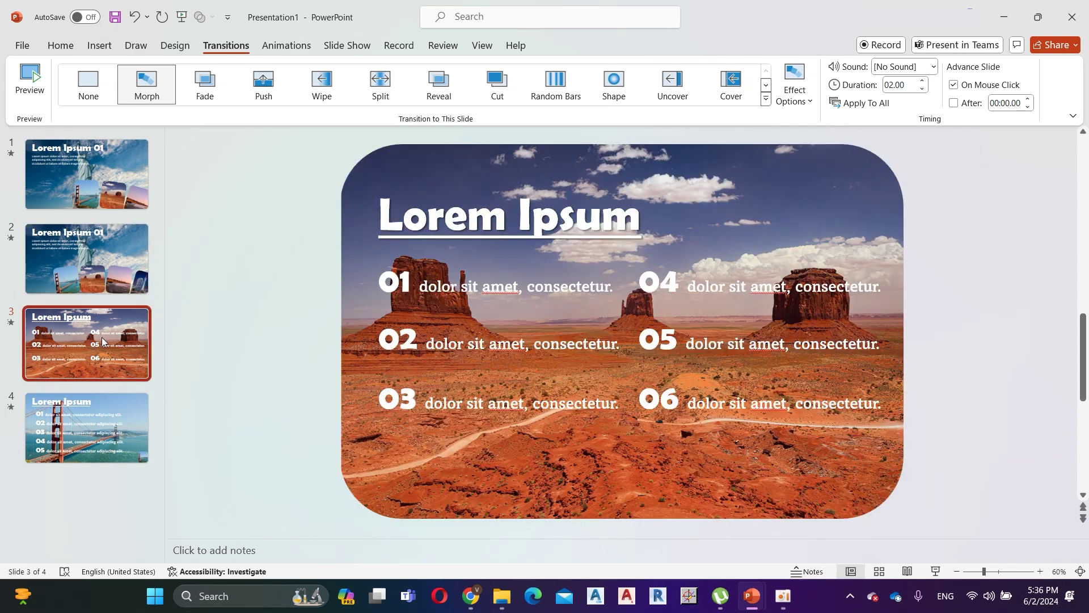
right_click(660, 446)
click(694, 199)
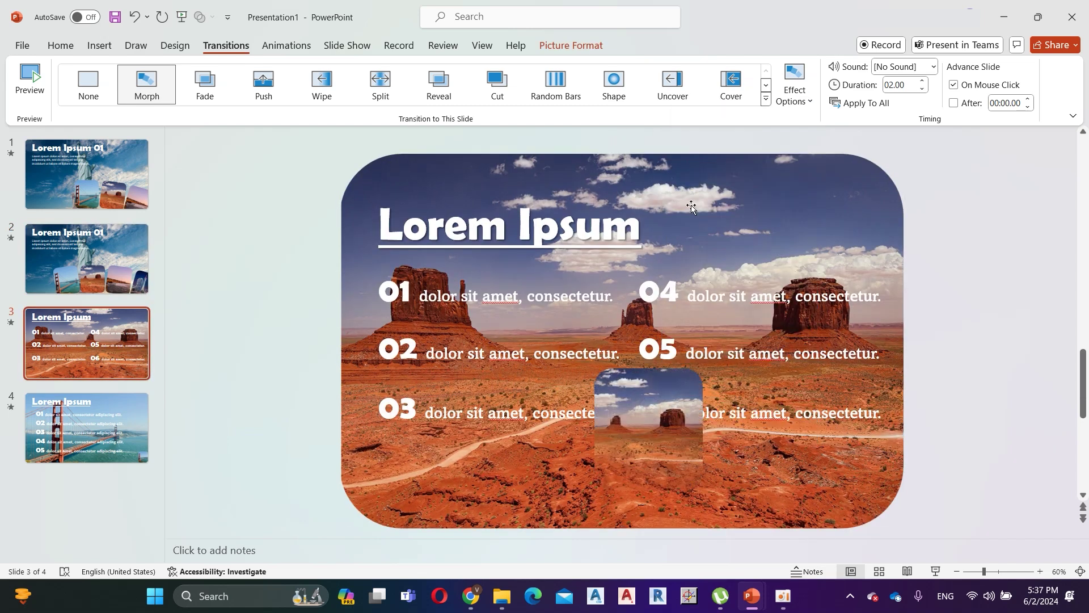
drag(498, 378, 757, 445)
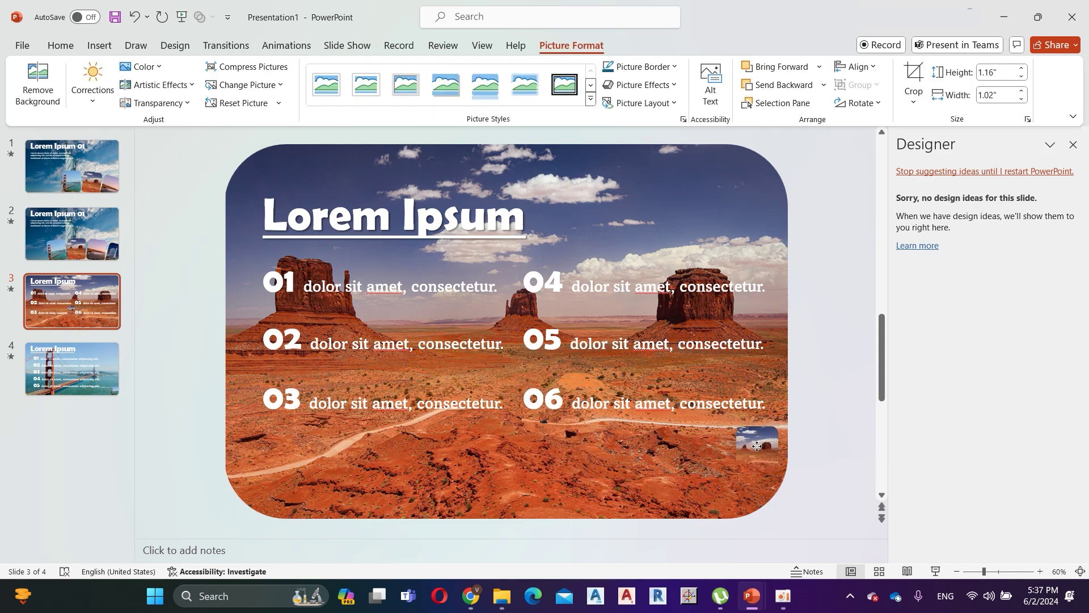
drag(299, 146, 937, 434)
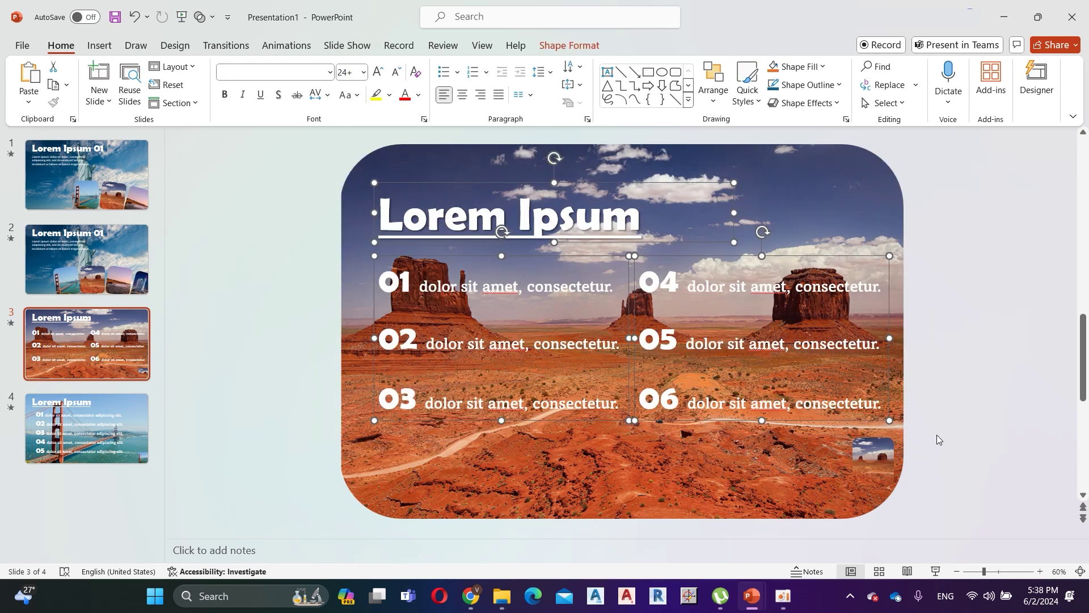
Copy slide 3's numbered list group and paste it onto slide 2.
right_click(591, 183)
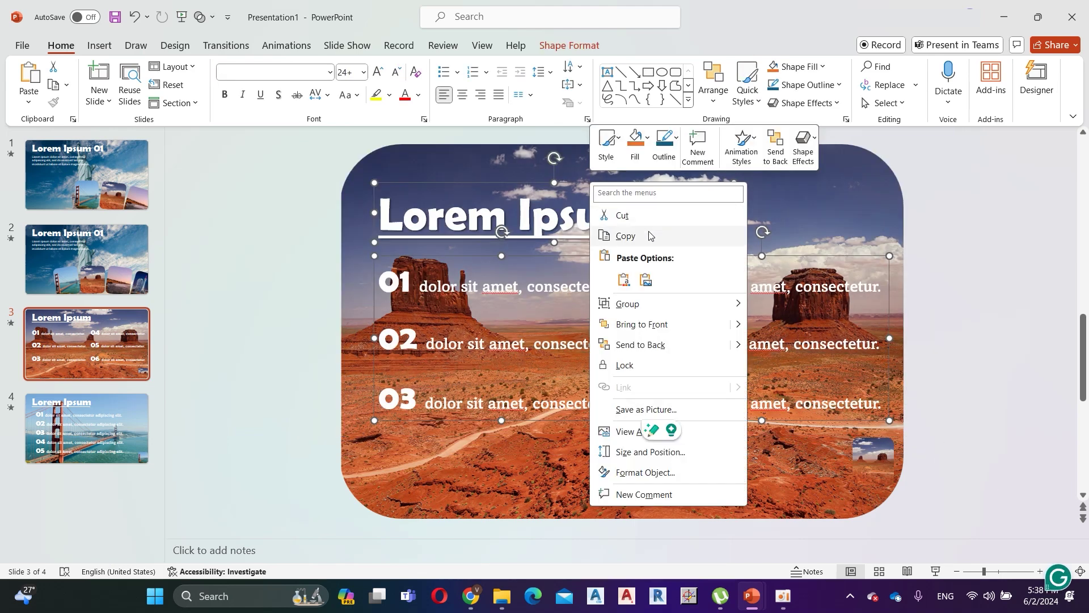
click(649, 235)
click(86, 259)
right_click(282, 304)
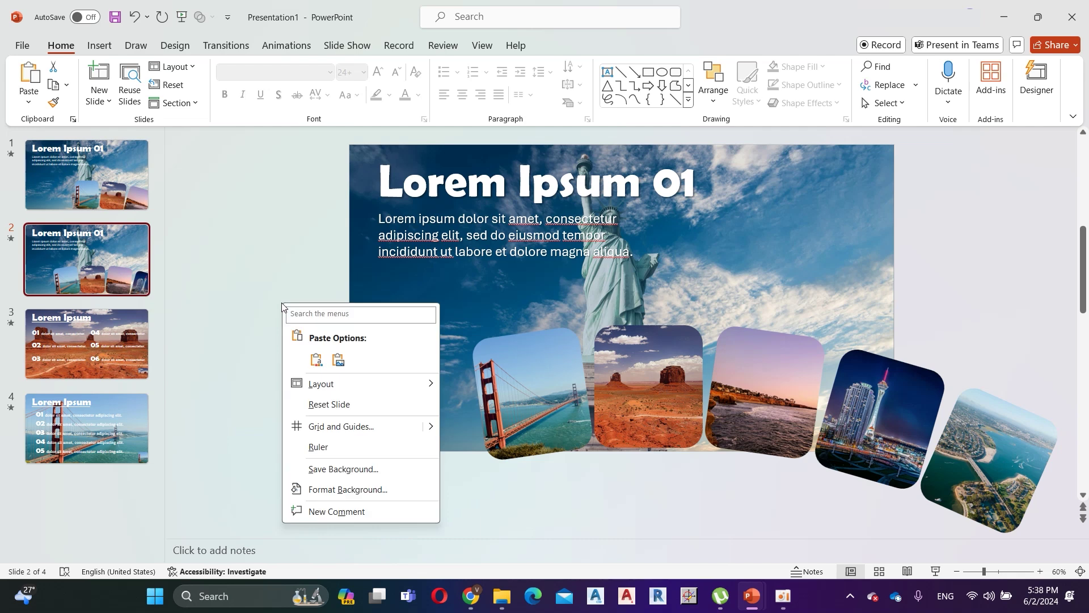
click(316, 363)
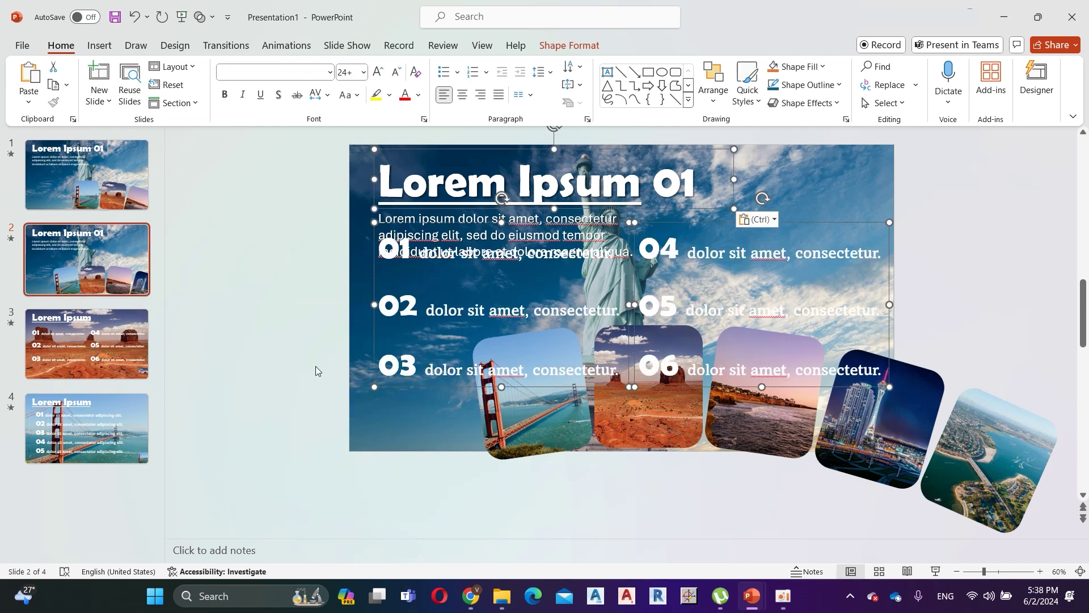
Park the title above slide 2, items 01–03 left and 04–06 right, then preview the Monument Valley link.
scroll(576, 210, down, 2)
drag(577, 210, 602, 167)
drag(576, 280, 339, 271)
drag(696, 281, 914, 267)
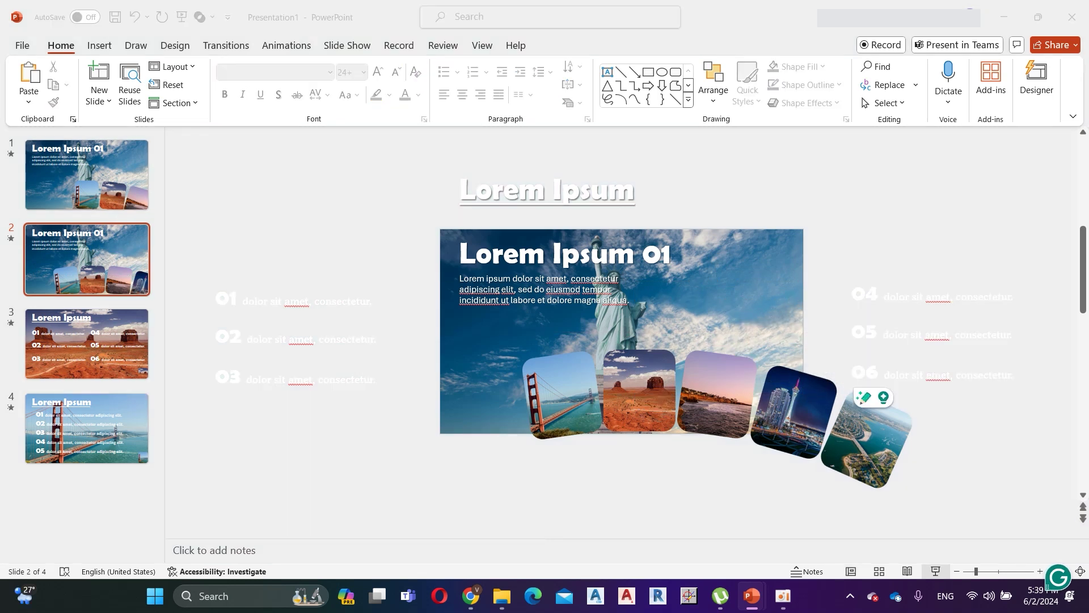
key(shift+F5)
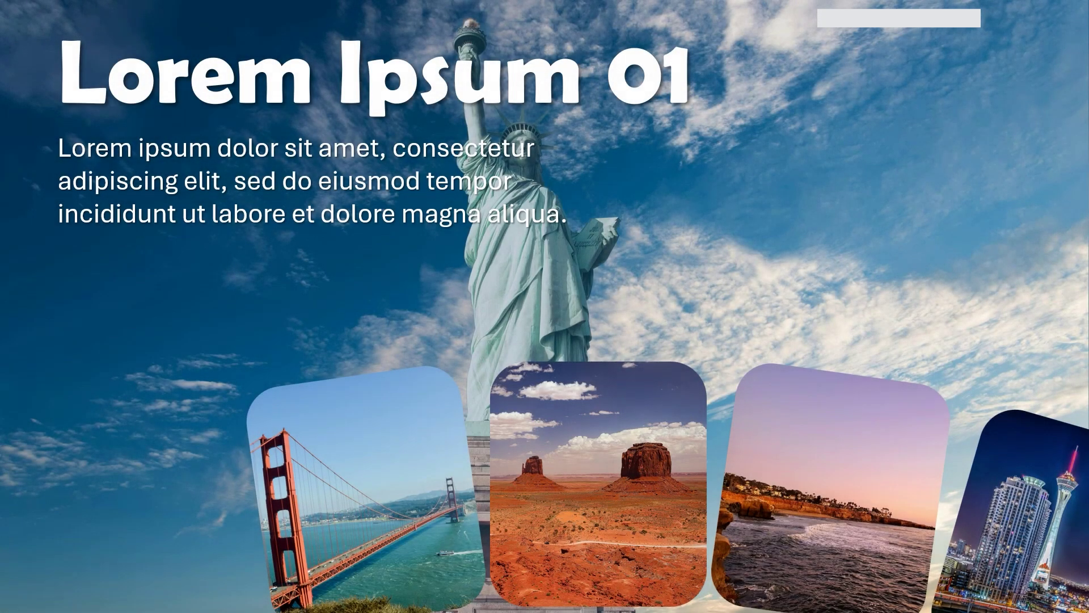
click(553, 459)
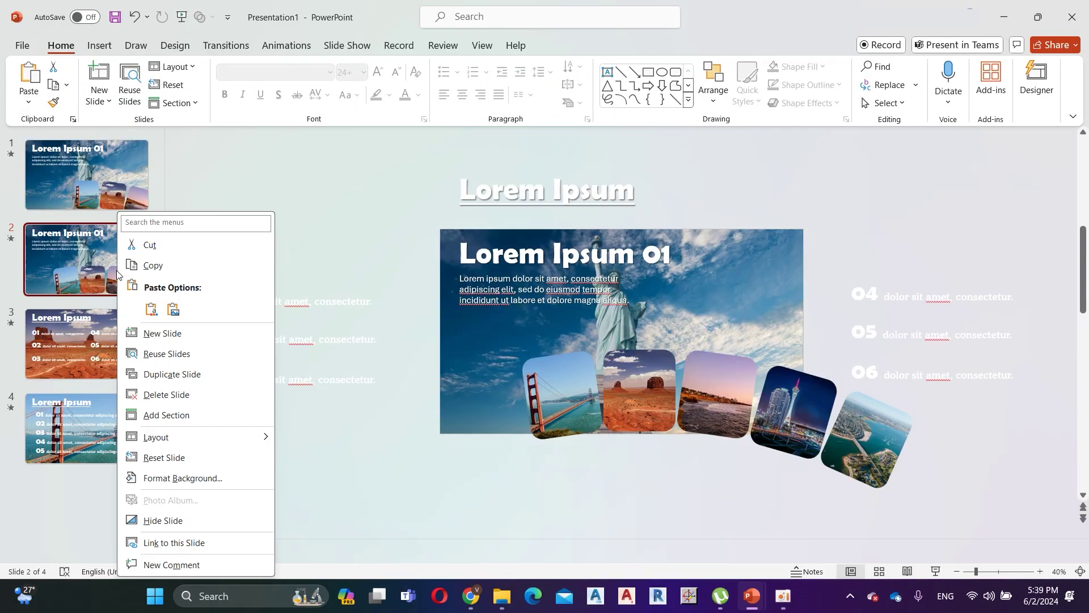
Duplicate slide 2 as slide 3 and number the titles 02 and 03.
click(196, 384)
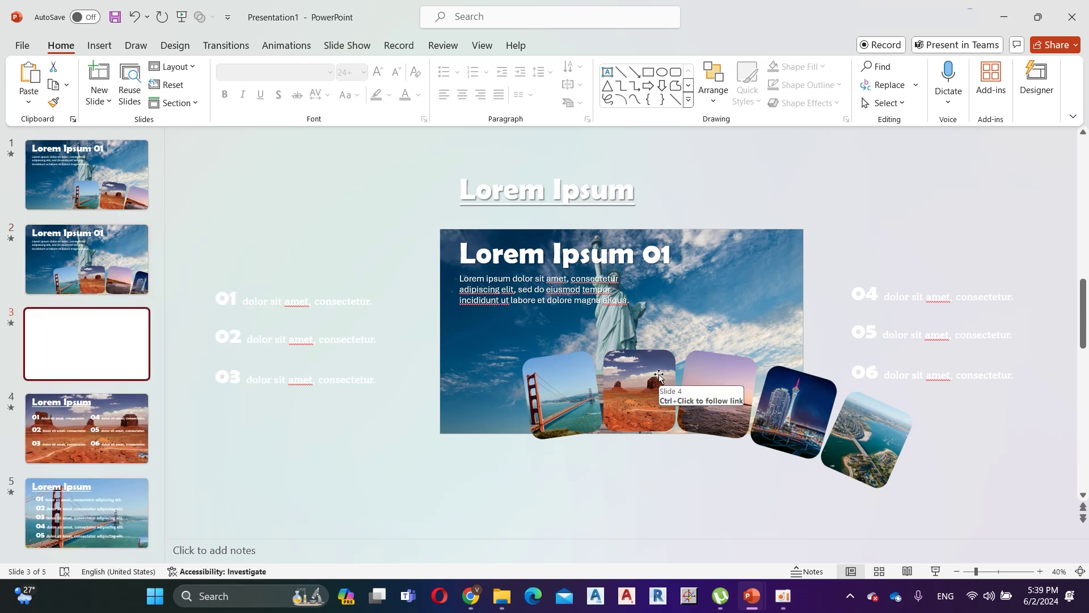
click(665, 253)
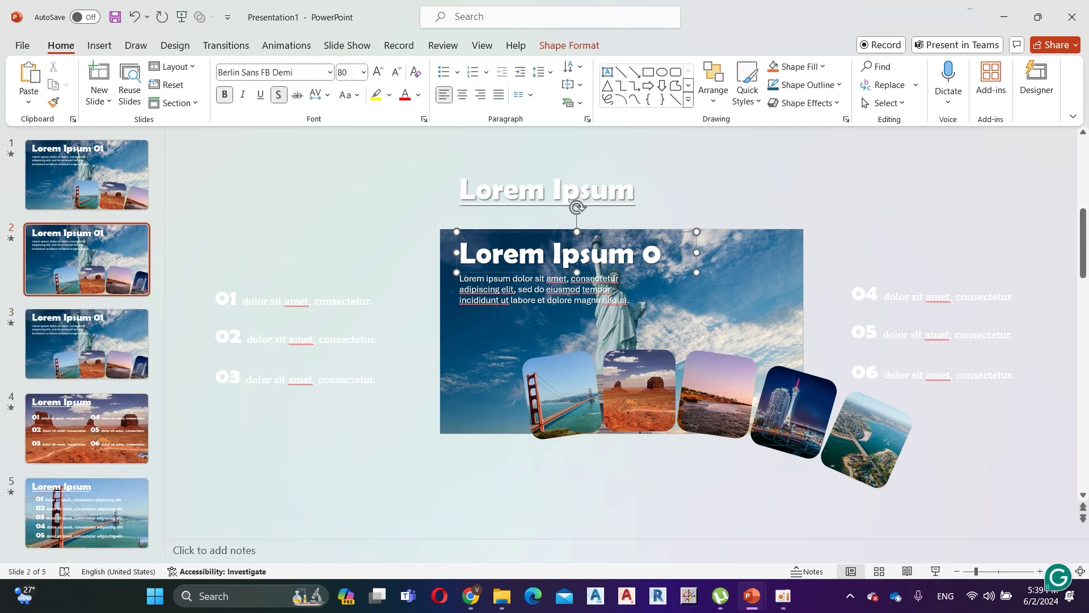
click(693, 202)
click(94, 352)
click(670, 260)
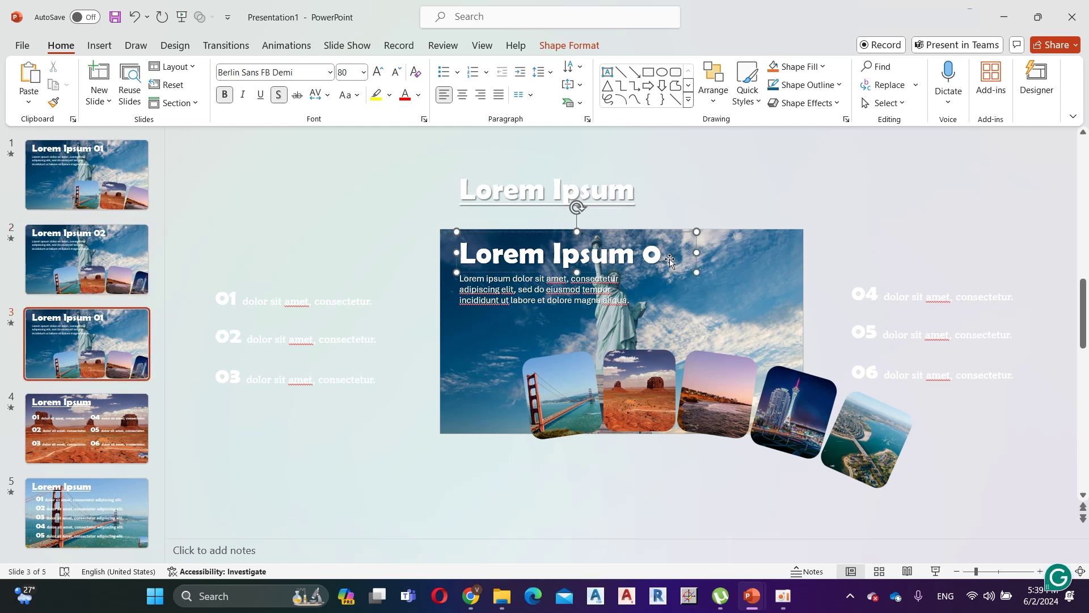
text(3)
click(317, 263)
Delete slide 3's parked Lorem Ipsum title and the 01–03 and 04–06 item groups.
key(Delete)
click(531, 171)
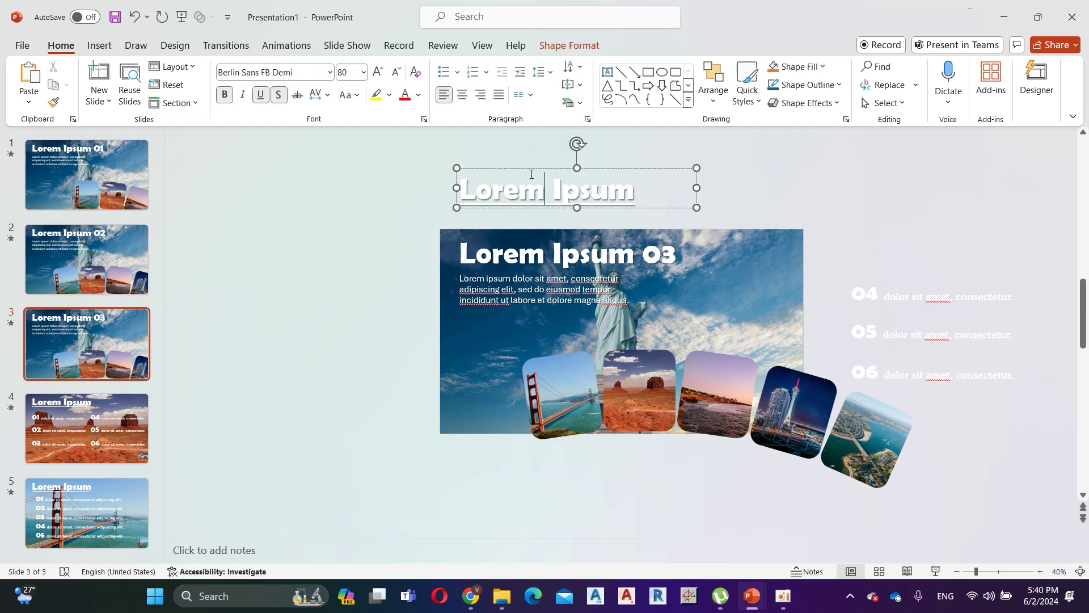
key(Delete)
click(928, 296)
key(Delete)
right_click(561, 375)
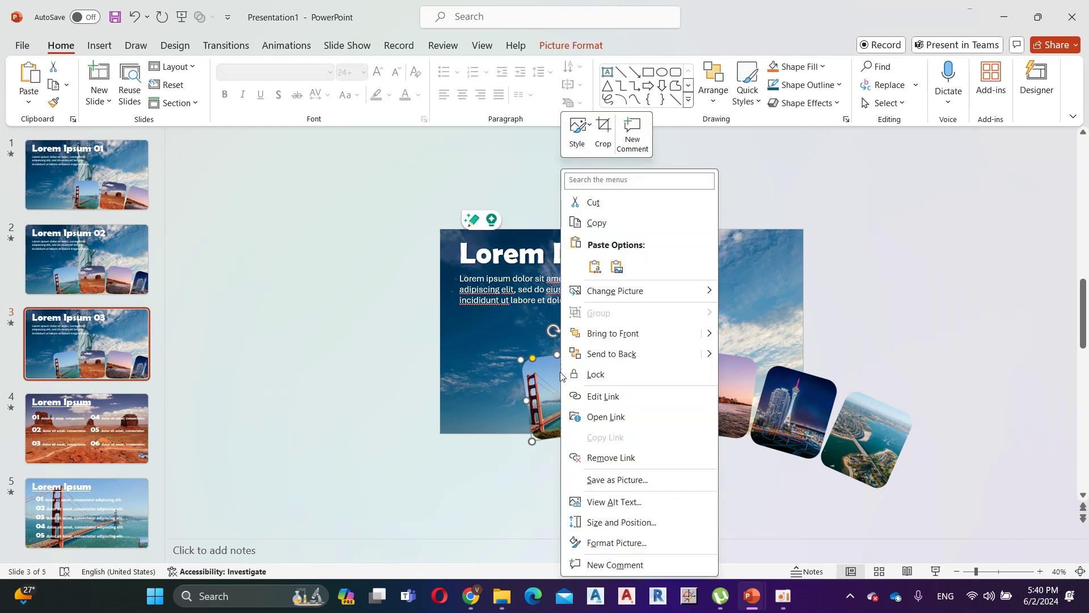
Rotate the cards: Golden Gate -16°, Monument Valley -8°, sunset 0°, Las Vegas 8°, coast 16°.
click(624, 542)
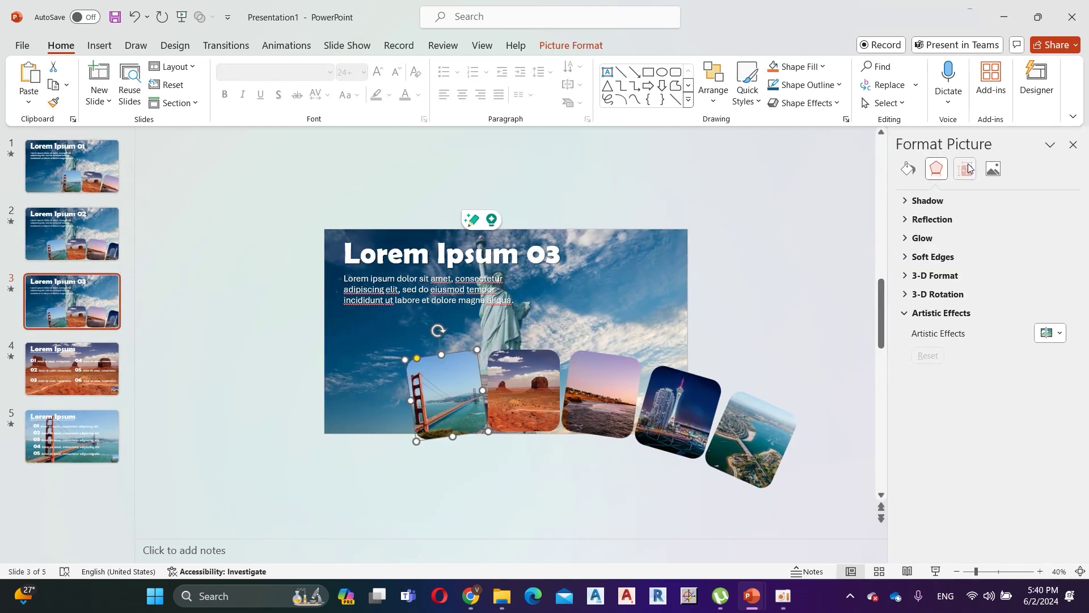
click(967, 168)
click(1025, 258)
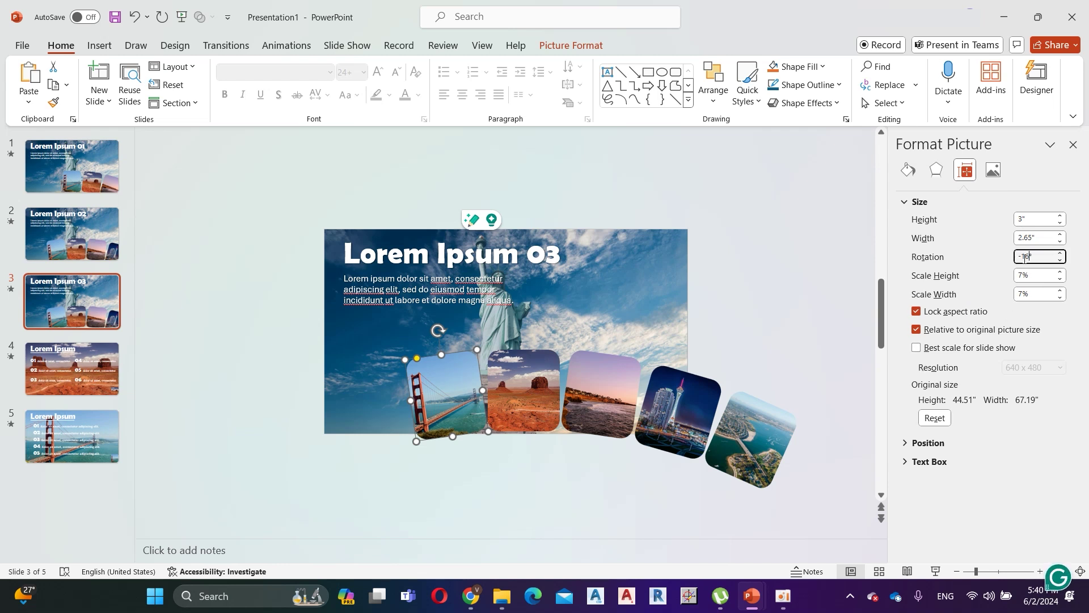
text(16)
key(Return)
click(523, 392)
click(1027, 256)
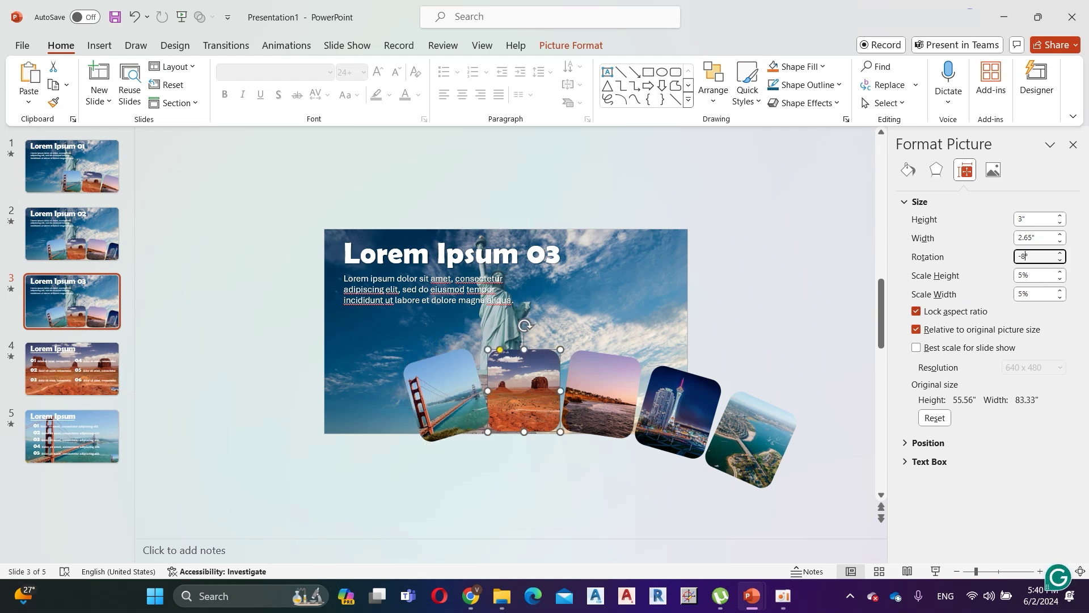
key(Return)
click(591, 389)
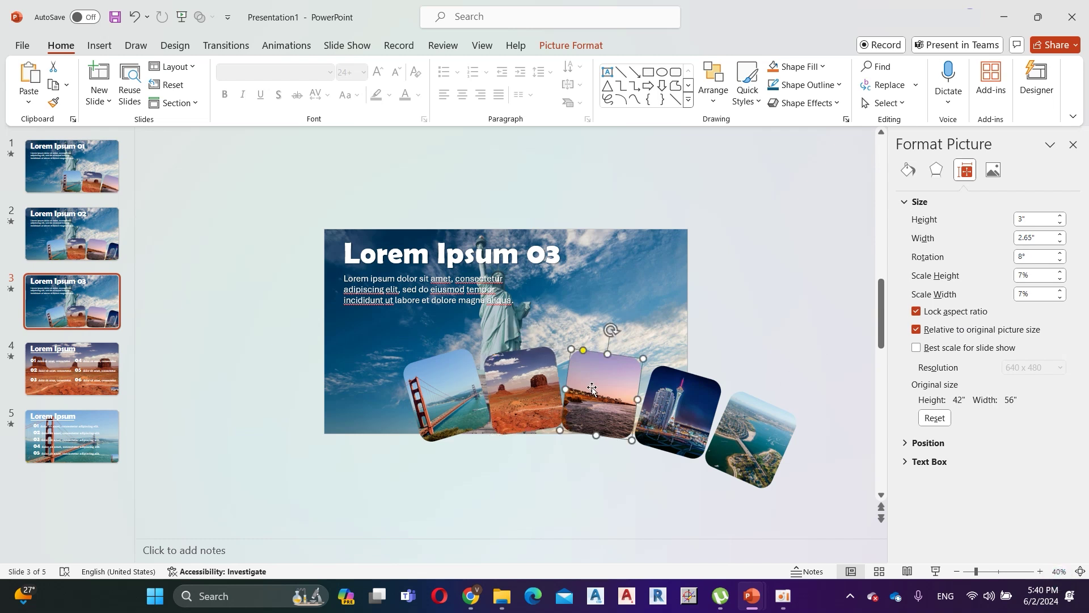
click(1023, 257)
text(0)
key(Return)
click(676, 411)
click(1026, 257)
key(BackSpace)
text(8)
key(Return)
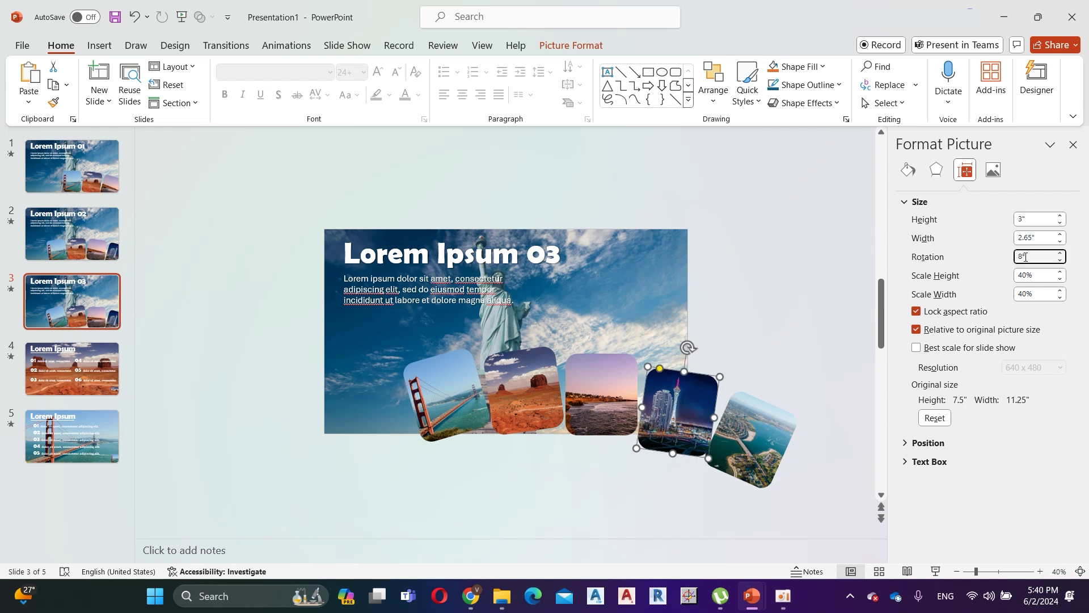
click(755, 450)
click(1027, 257)
key(BackSpace)
key(BackSpace)
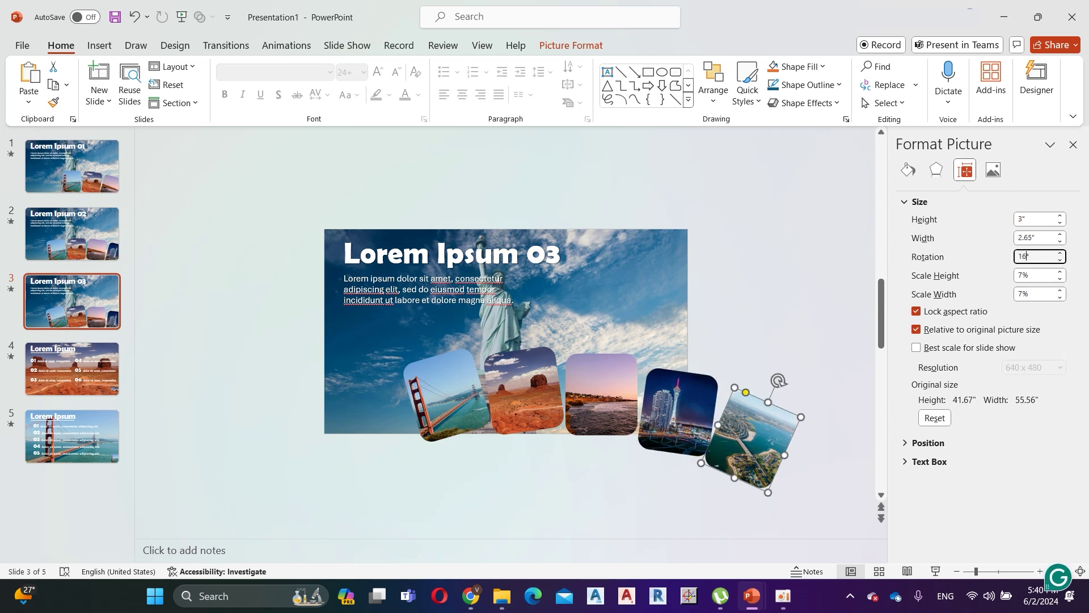
key(Return)
Drag the five cards left into an even arc across the slide bottom.
click(447, 397)
drag(447, 397, 336, 414)
drag(513, 400, 403, 407)
drag(593, 407, 499, 401)
scroll(499, 401, up, 2)
drag(690, 443, 551, 418)
drag(806, 451, 673, 451)
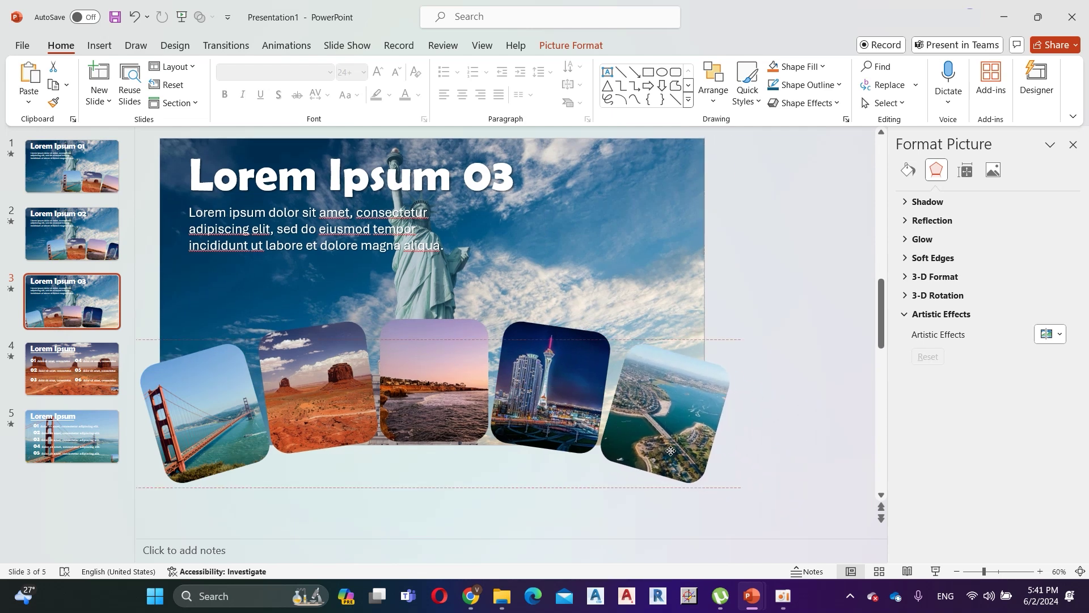
Add a blank slide 4 with the Statue of Liberty photo as its background.
drag(670, 451, 672, 451)
right_click(91, 336)
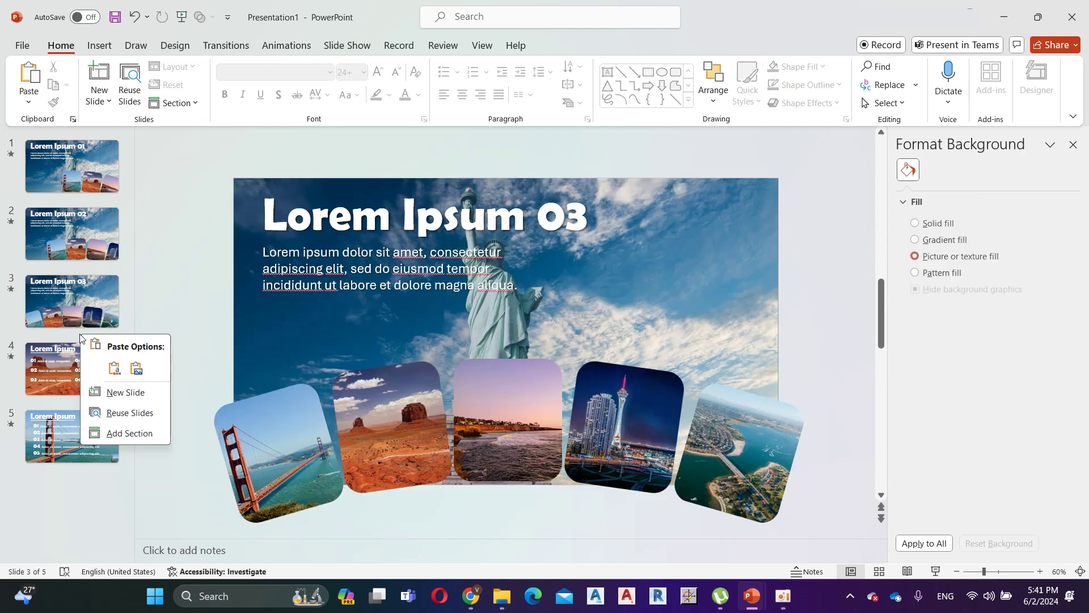
click(127, 392)
drag(232, 187, 816, 530)
key(Delete)
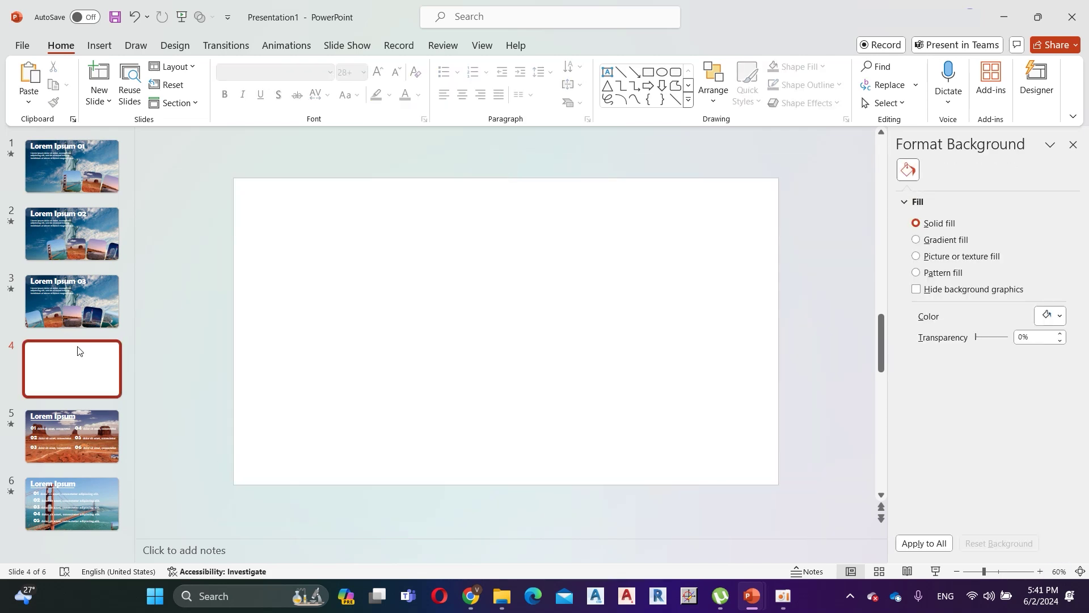
click(916, 256)
click(937, 329)
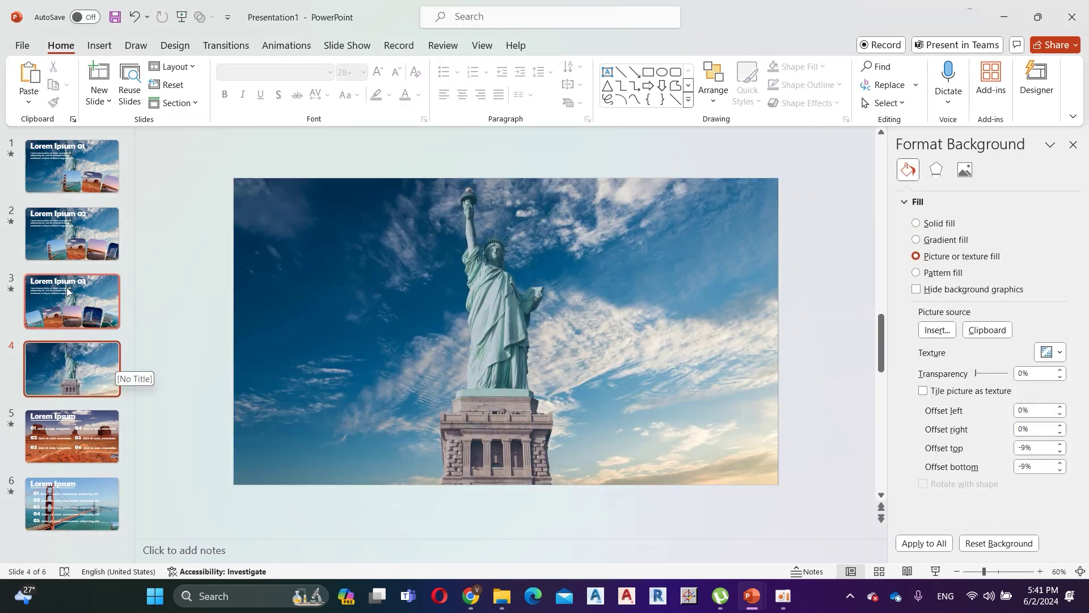
Copy the sunset card from slide 3 and paste it onto slide 4.
click(67, 291)
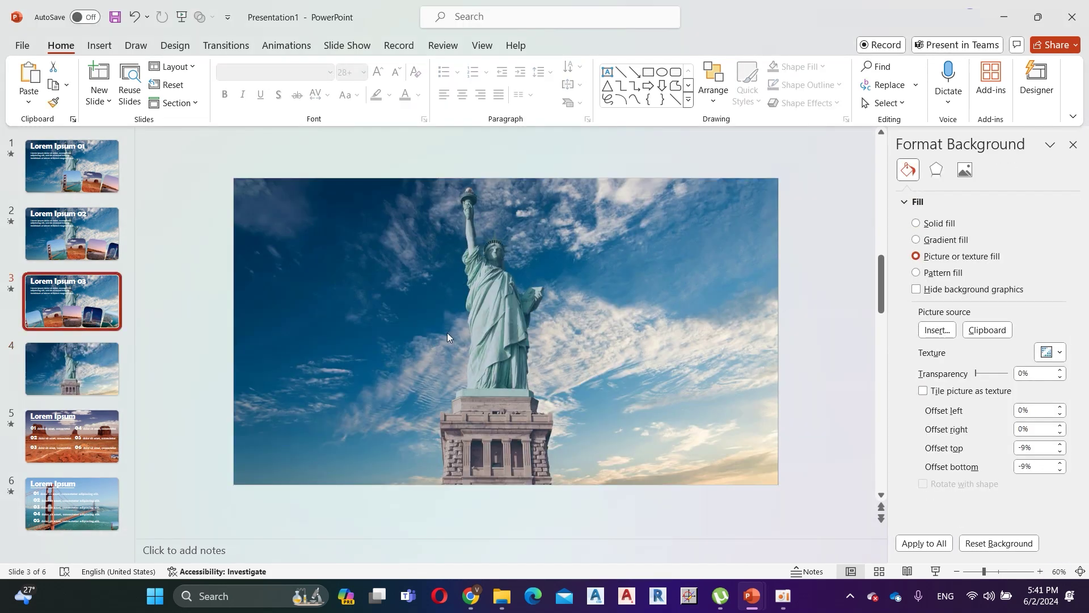
right_click(514, 412)
key(Escape)
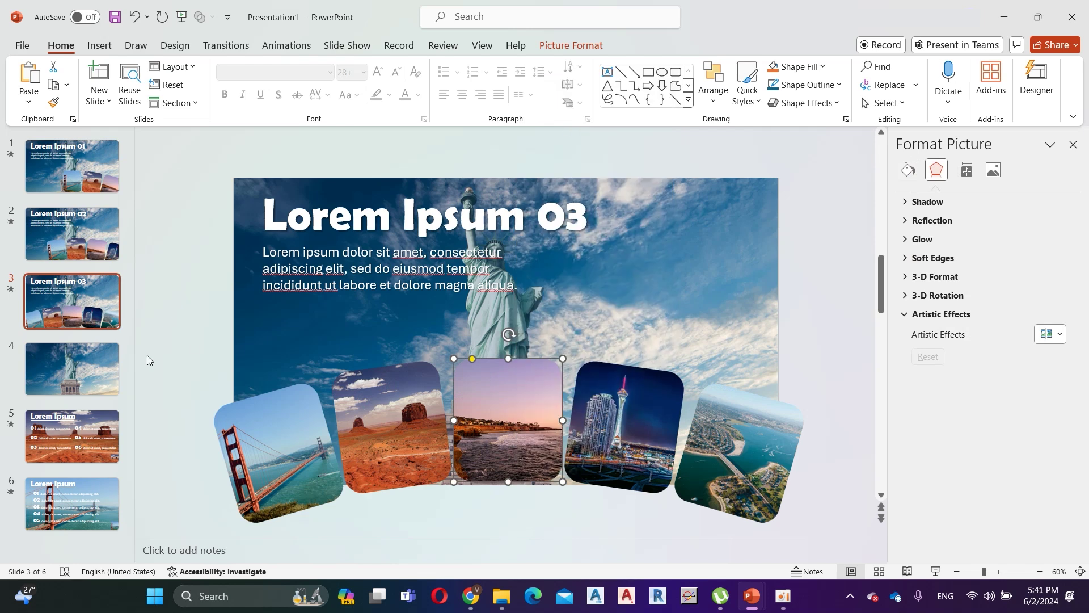
click(72, 369)
right_click(301, 324)
click(328, 384)
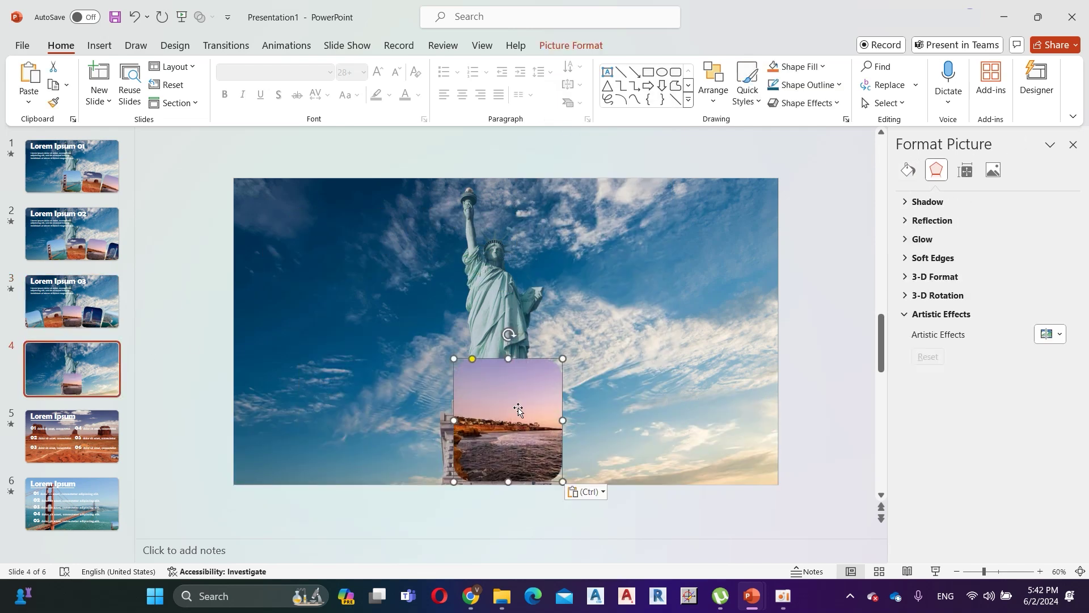
right_click(518, 408)
click(562, 448)
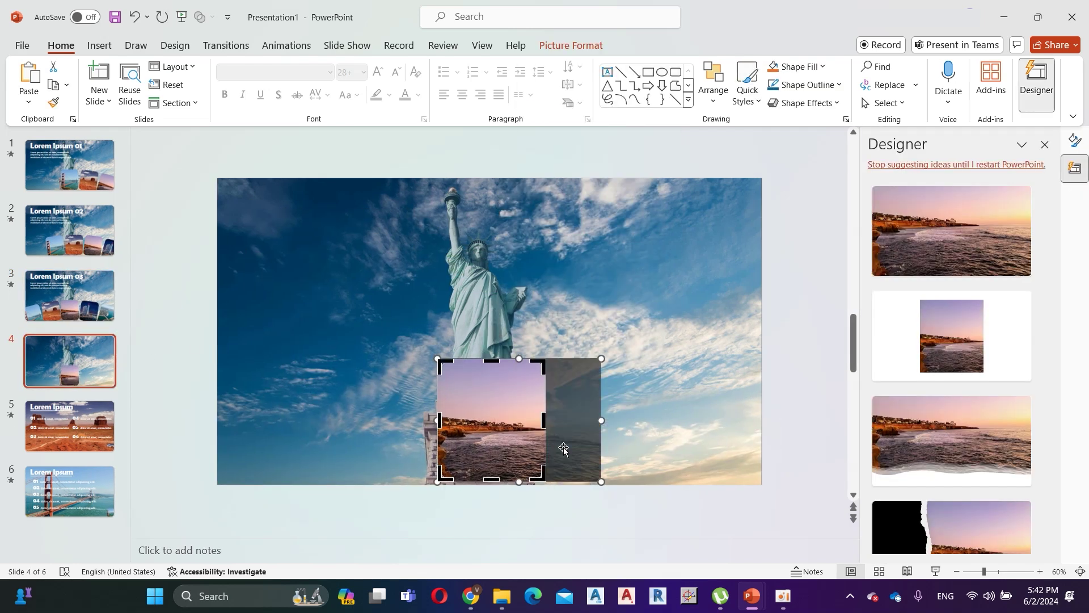
Widen the sunset card's crop, enlarge it to fill the slide, and paste the 01–05 list over it.
drag(546, 421, 342, 219)
drag(374, 289, 740, 358)
key(ctrl+v)
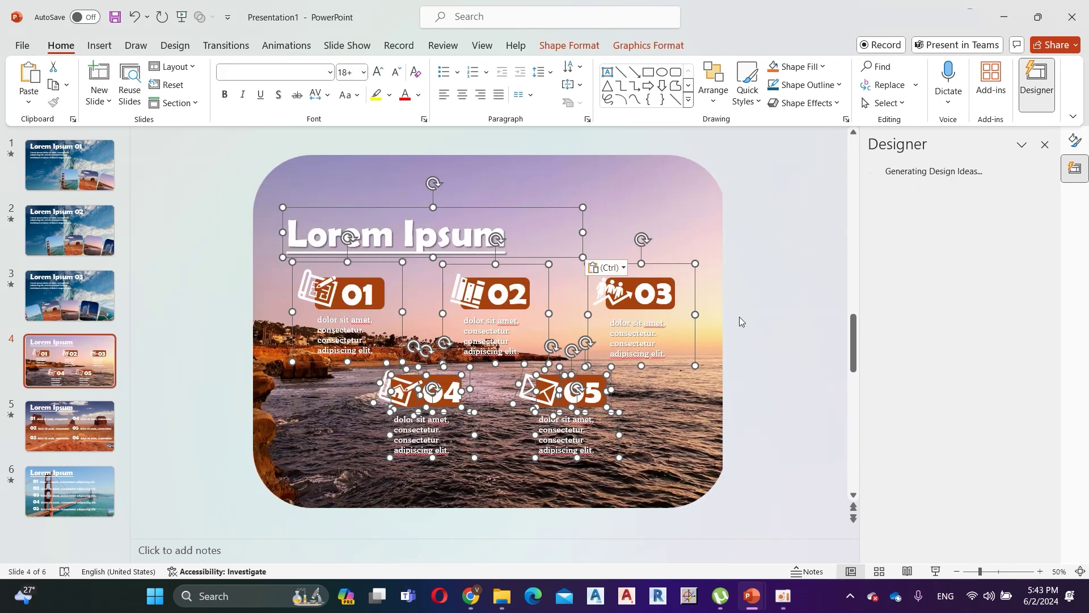
click(809, 362)
Apply the Morph transition to slide 4.
click(226, 46)
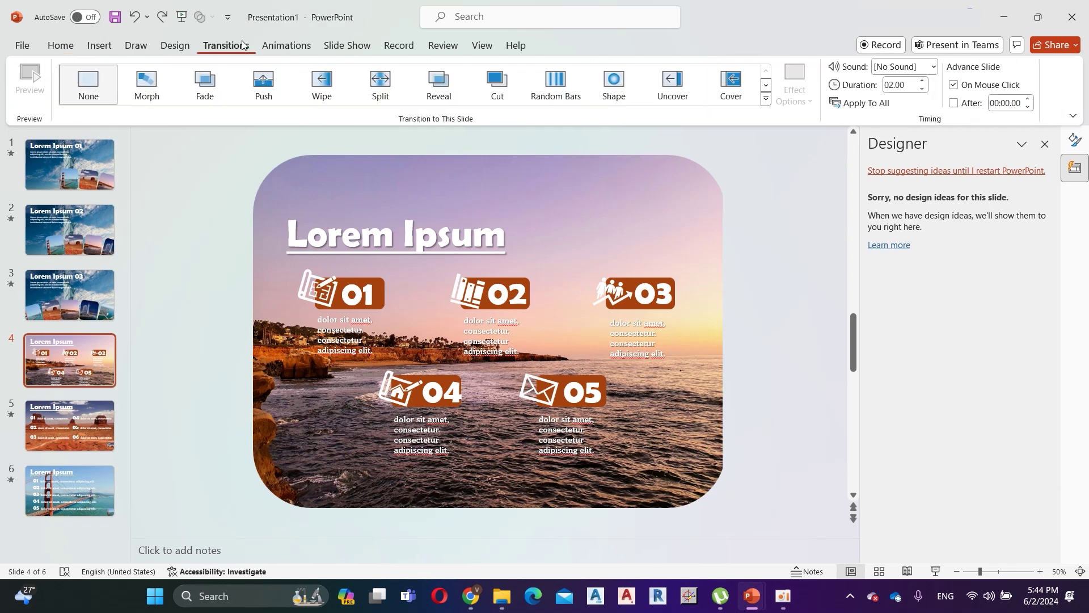
click(151, 100)
key(ctrl+z)
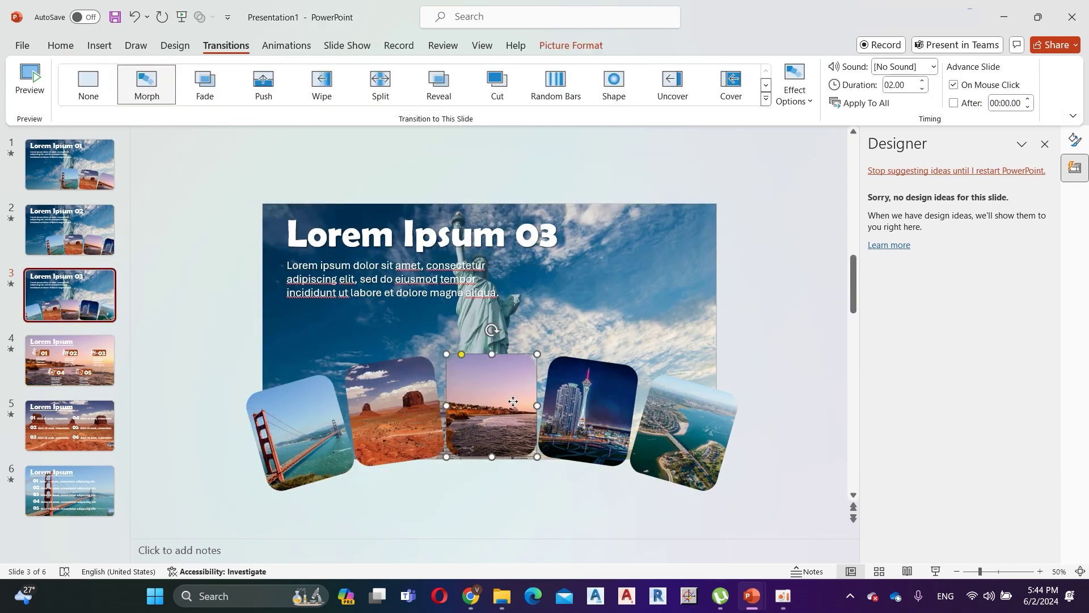